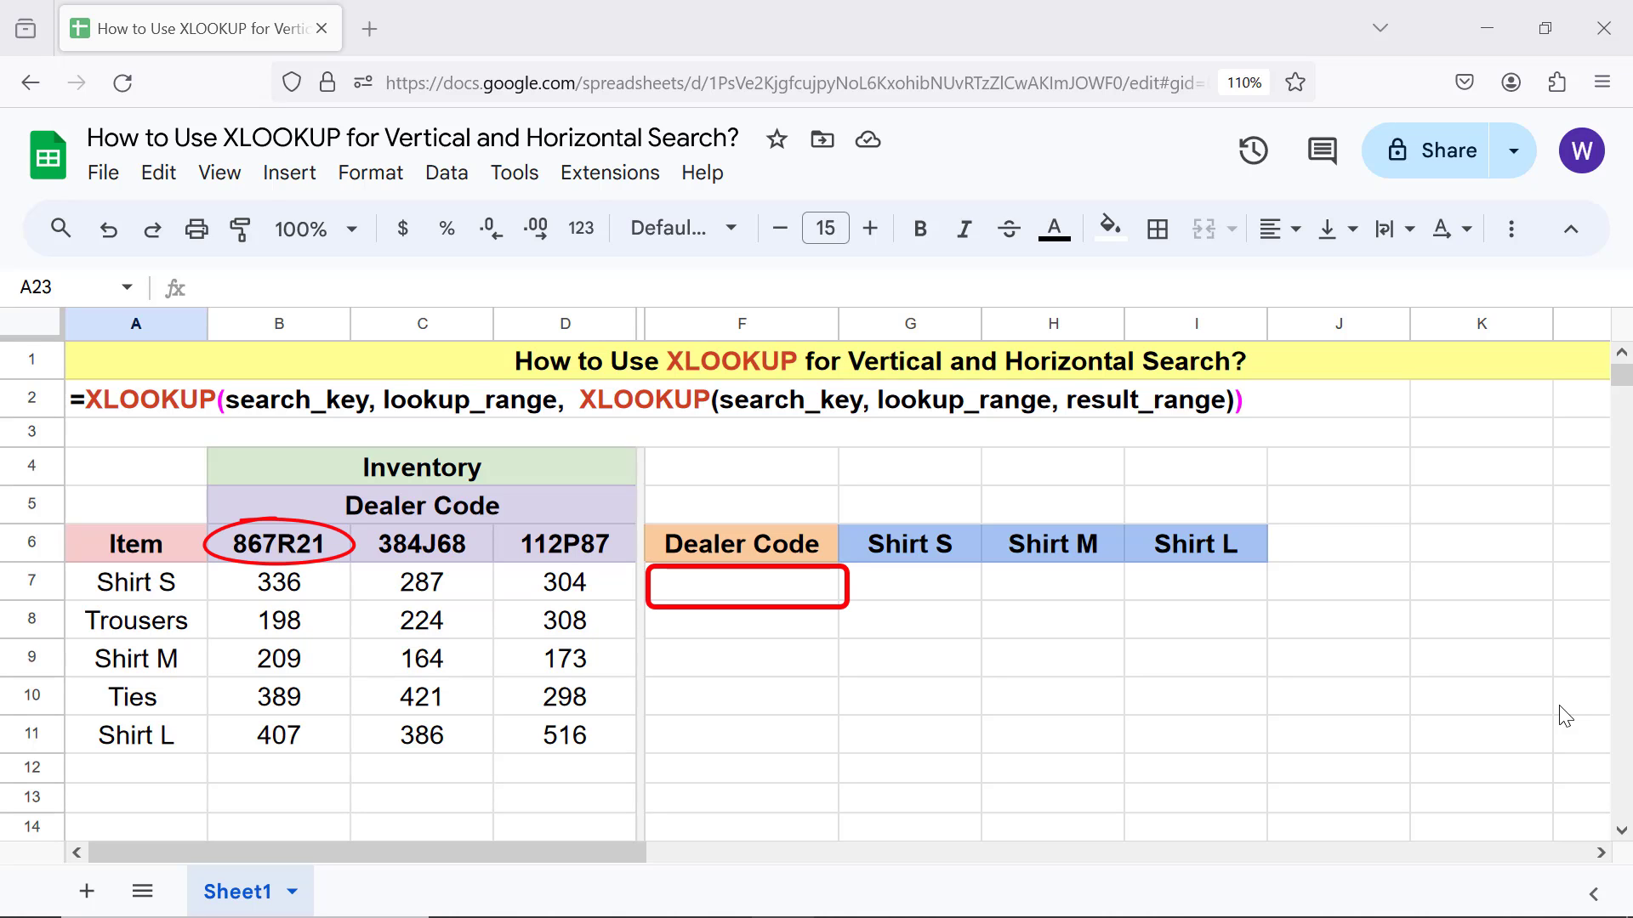
pyautogui.click(812, 593)
pyautogui.write('867r2')
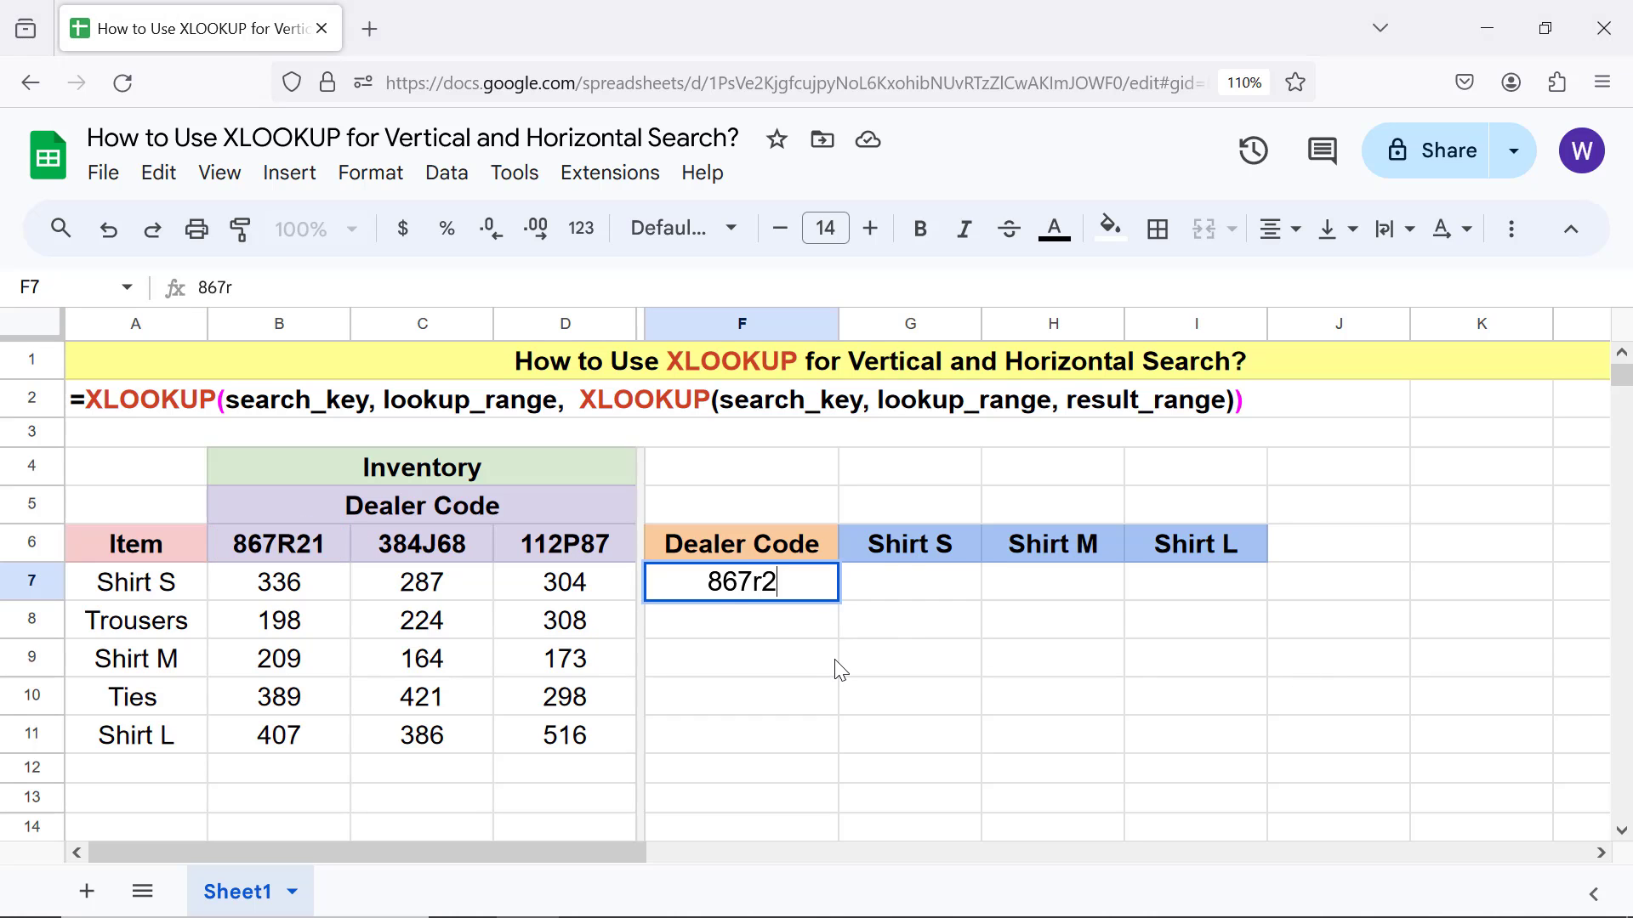
pyautogui.write('1')
pyautogui.press('Return')
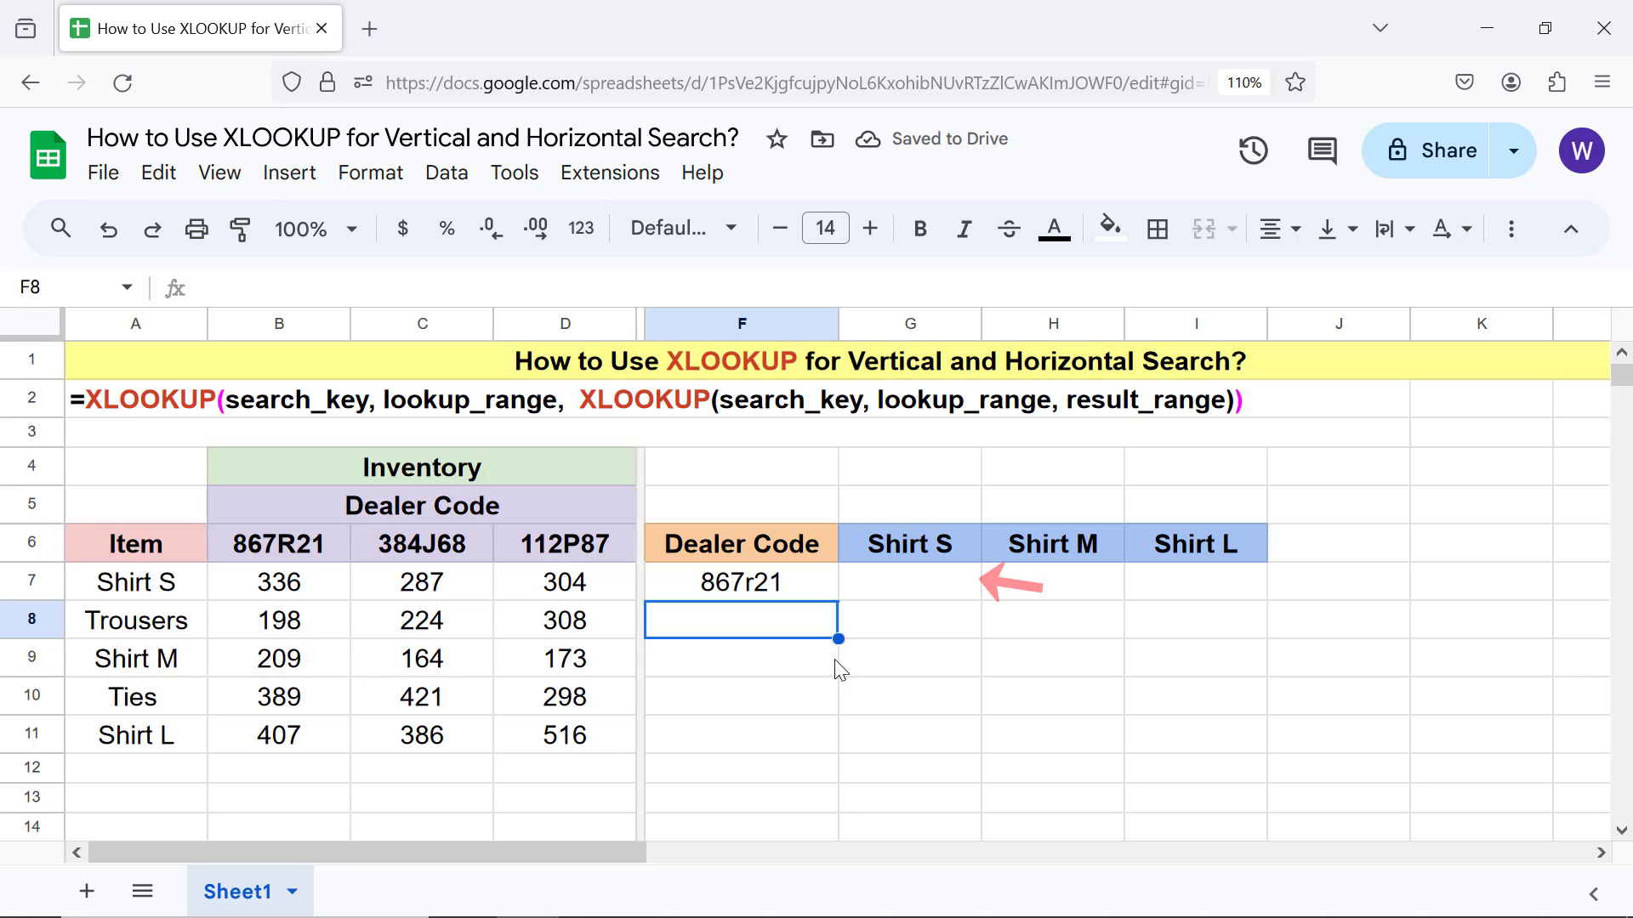
# Start G7's formula as =XLOOKUP(G6,A7:A11, and begin a nested XLOOKUP
pyautogui.click(900, 586)
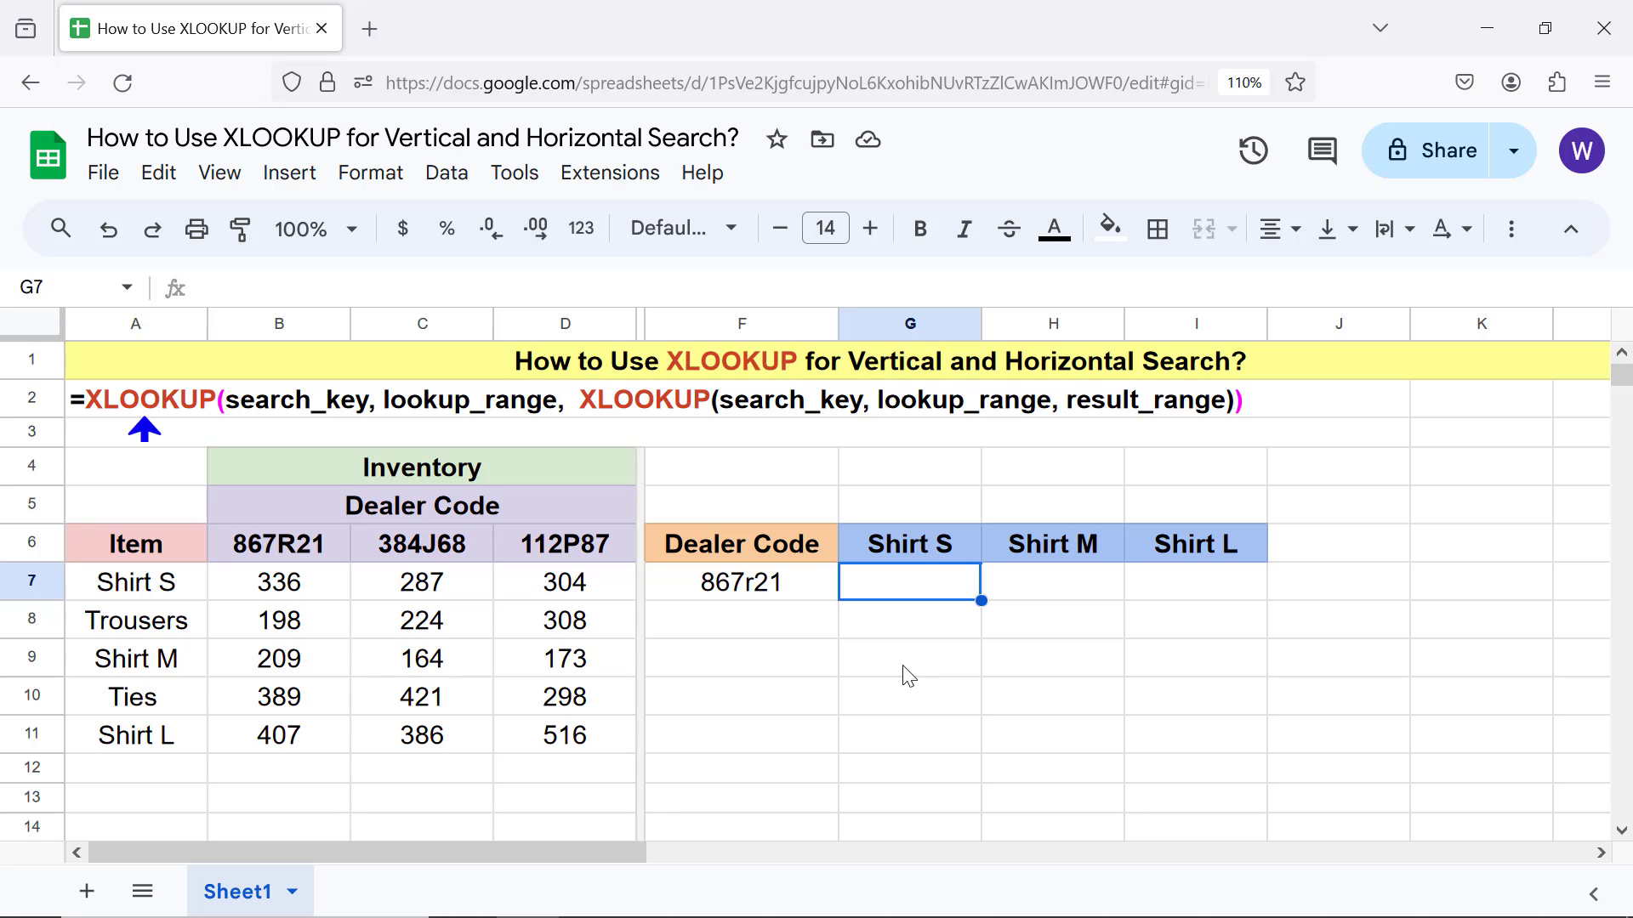
pyautogui.write('=xl')
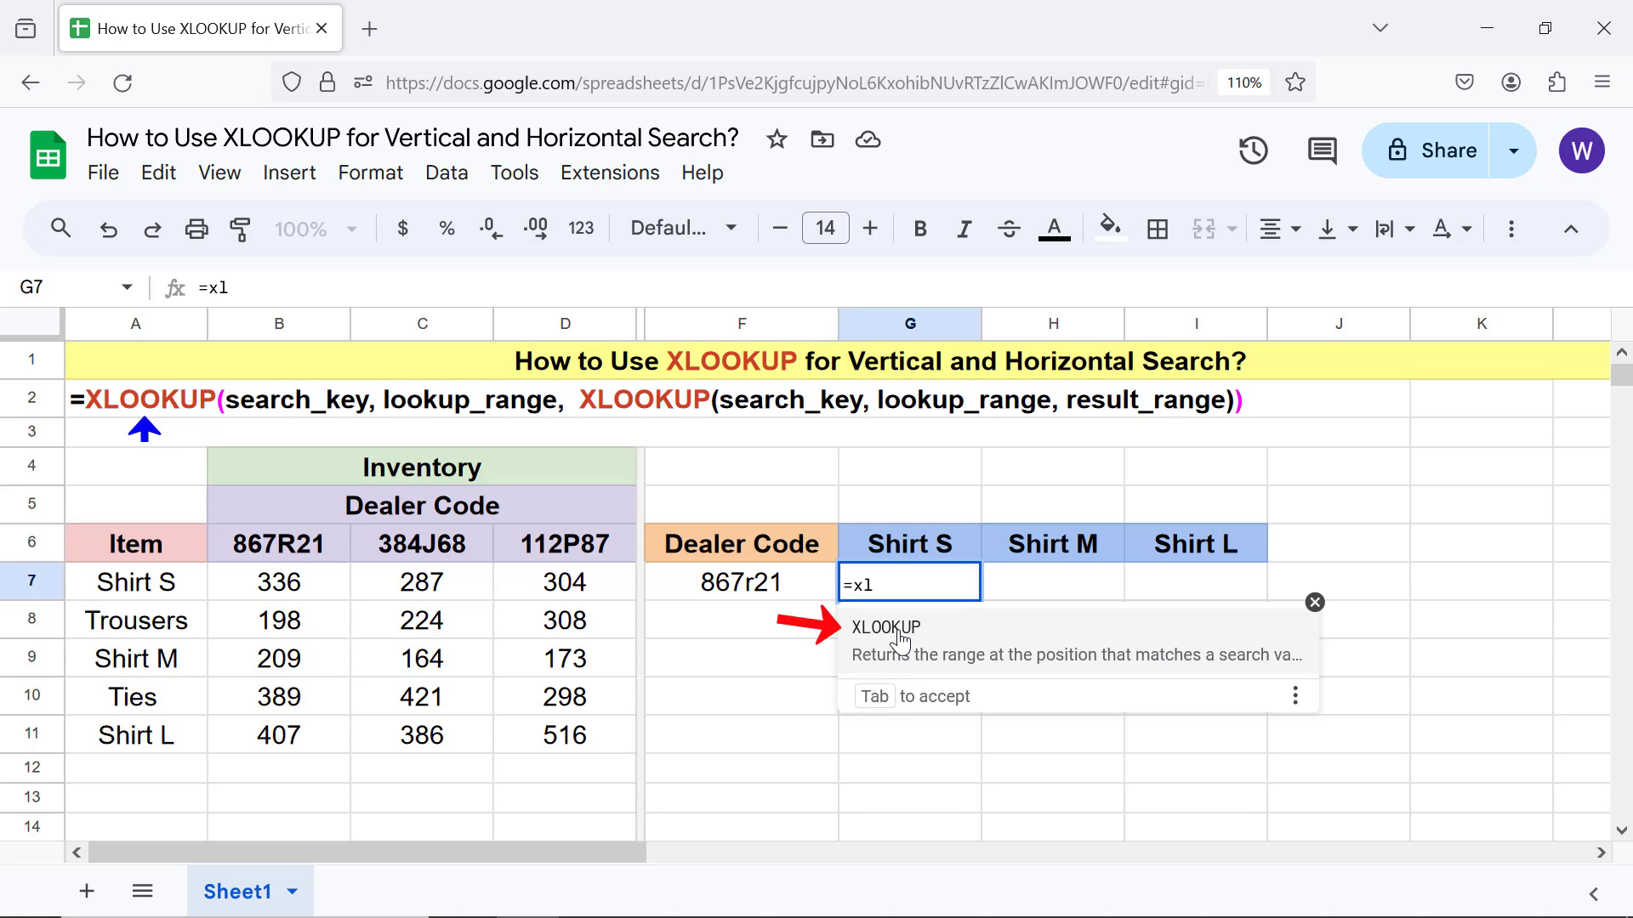
pyautogui.click(900, 642)
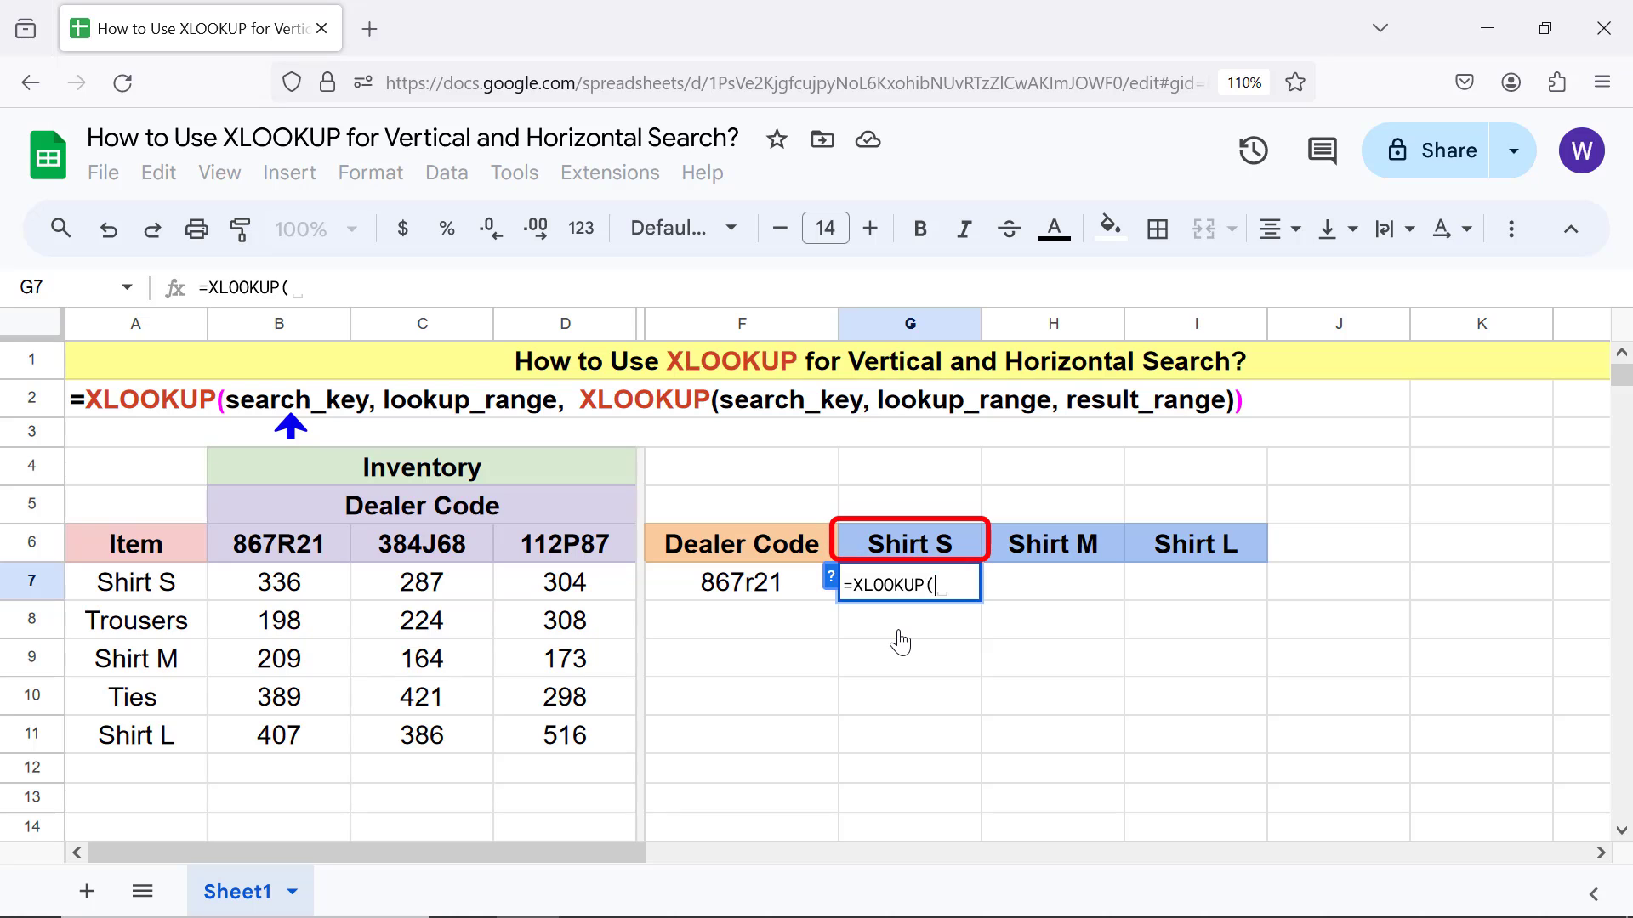
pyautogui.click(910, 551)
pyautogui.write(',')
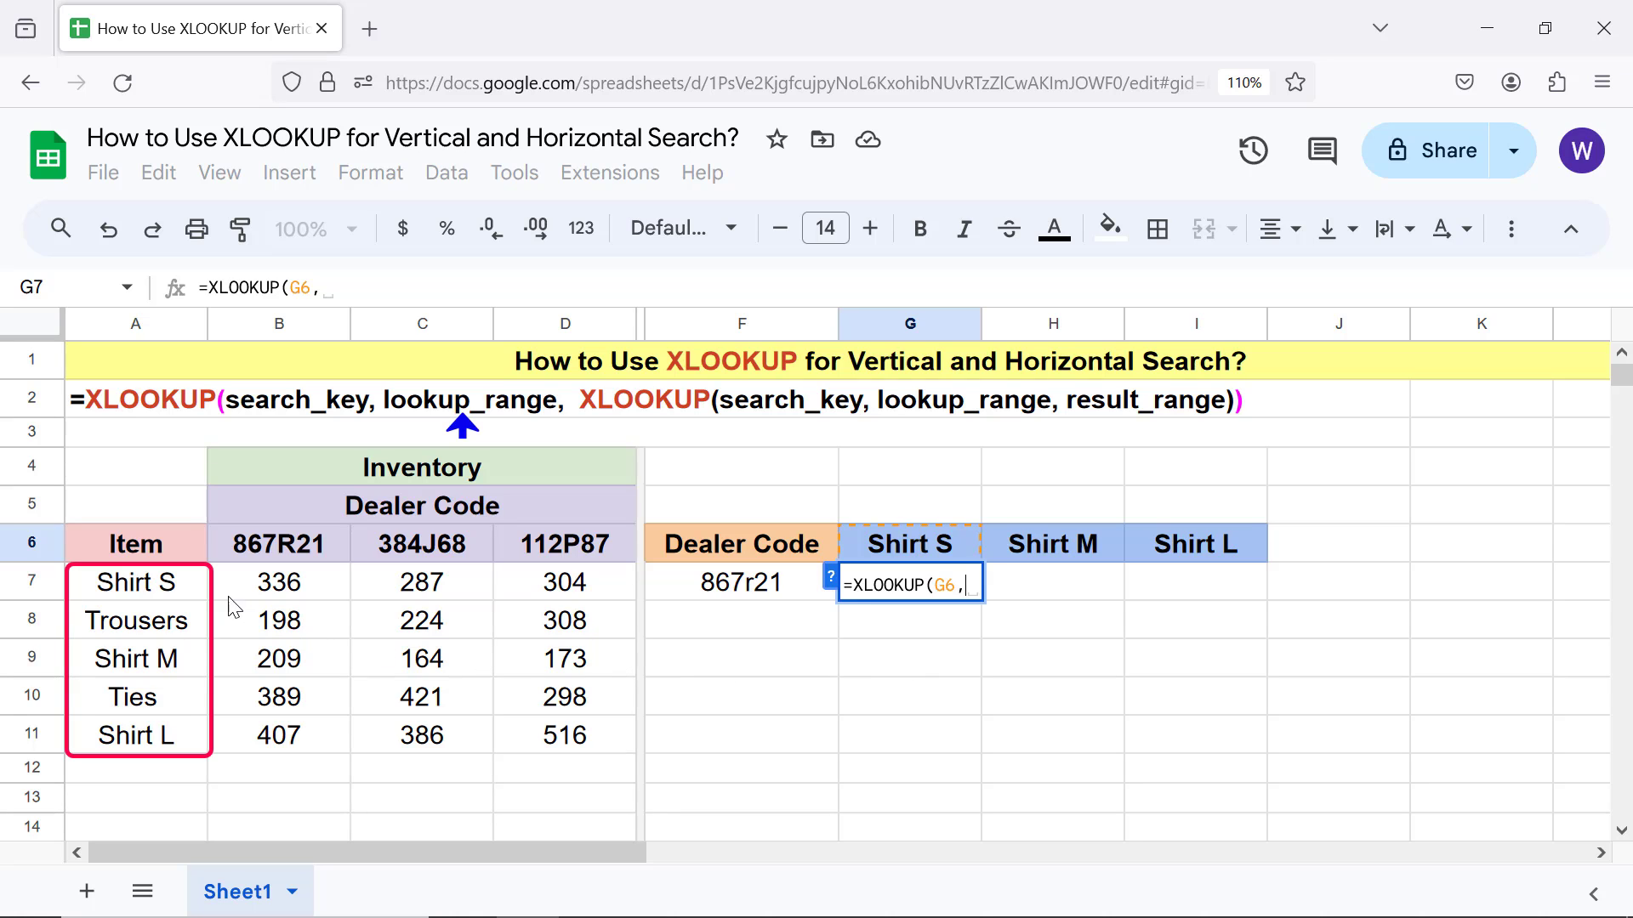
pyautogui.click(192, 582)
pyautogui.keyDown('shift'); pyautogui.click(194, 740); pyautogui.keyUp('shift')
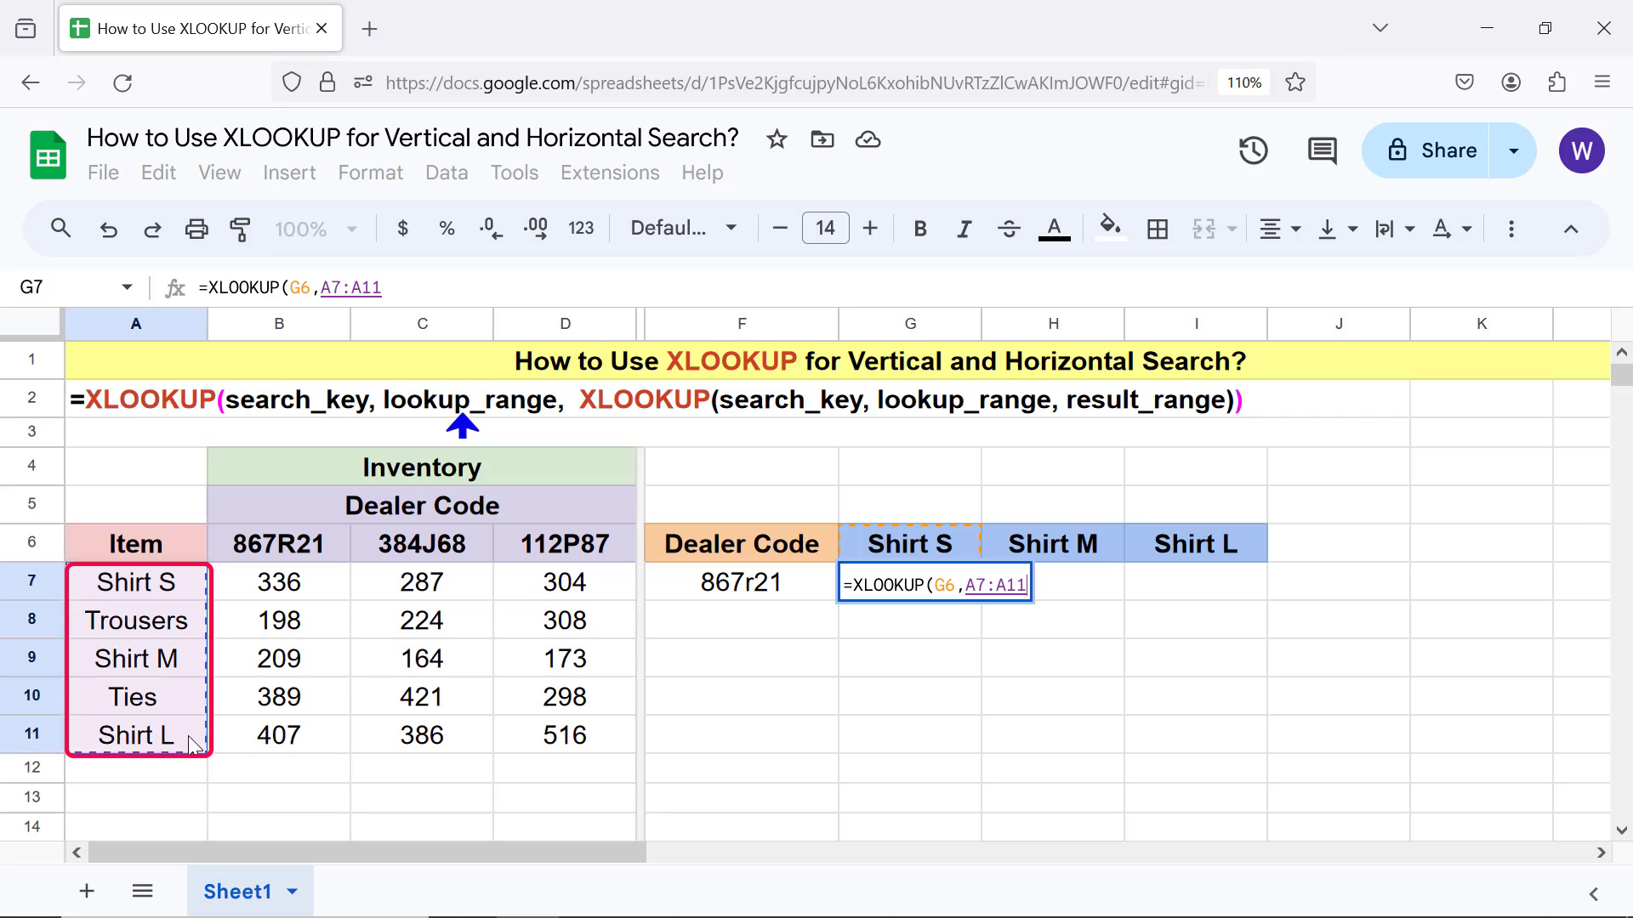
pyautogui.write(',')
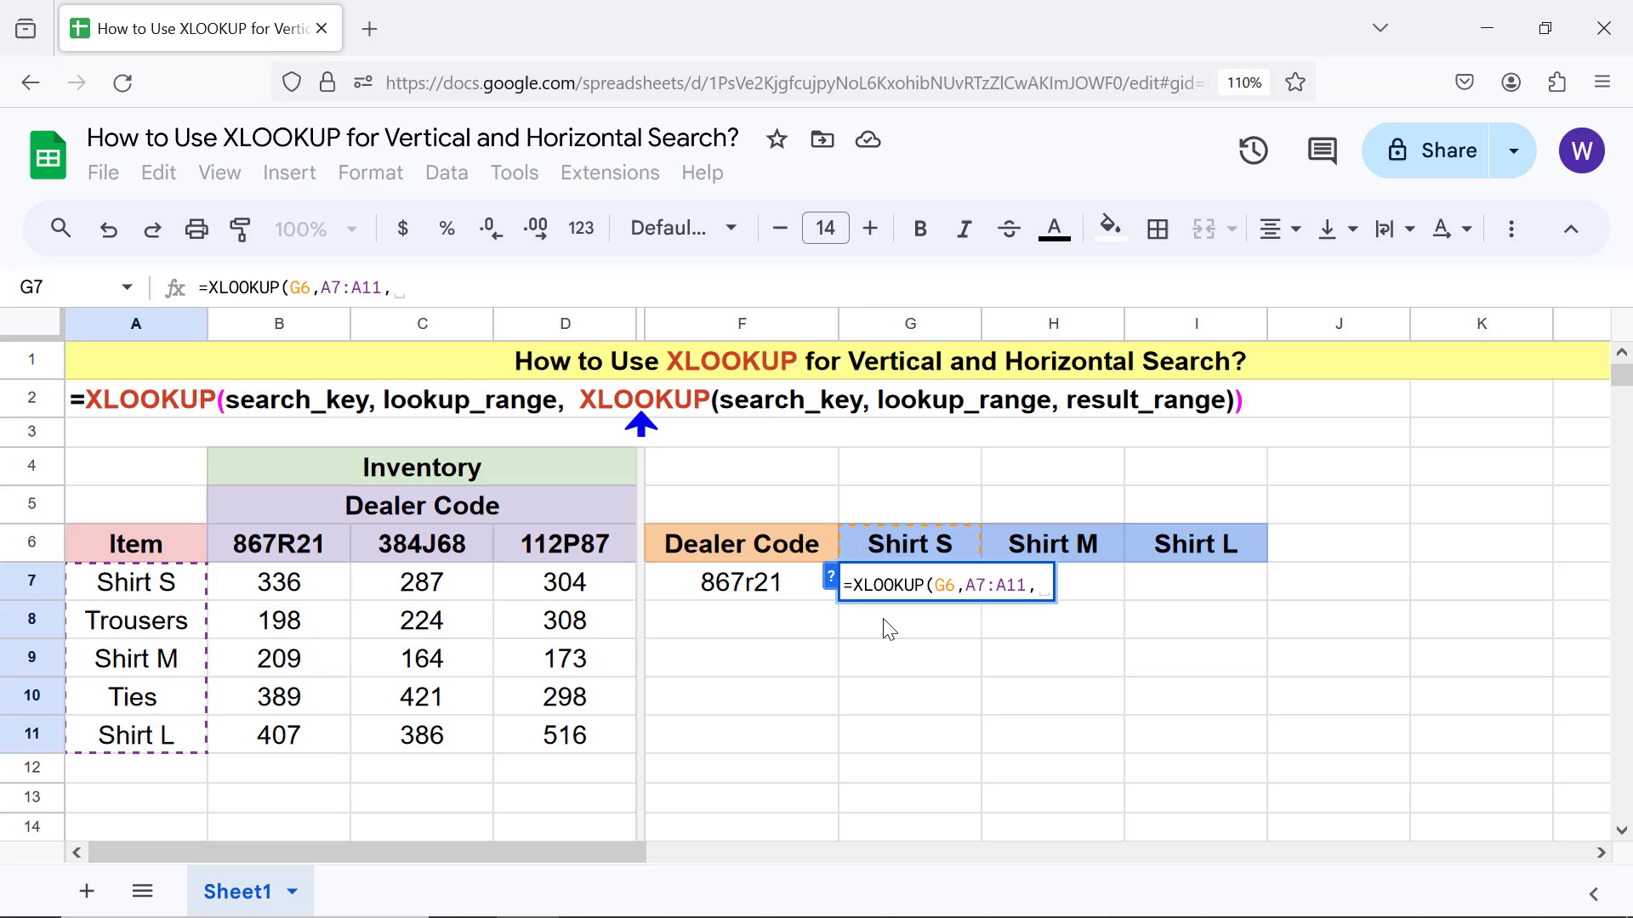
pyautogui.write('xl')
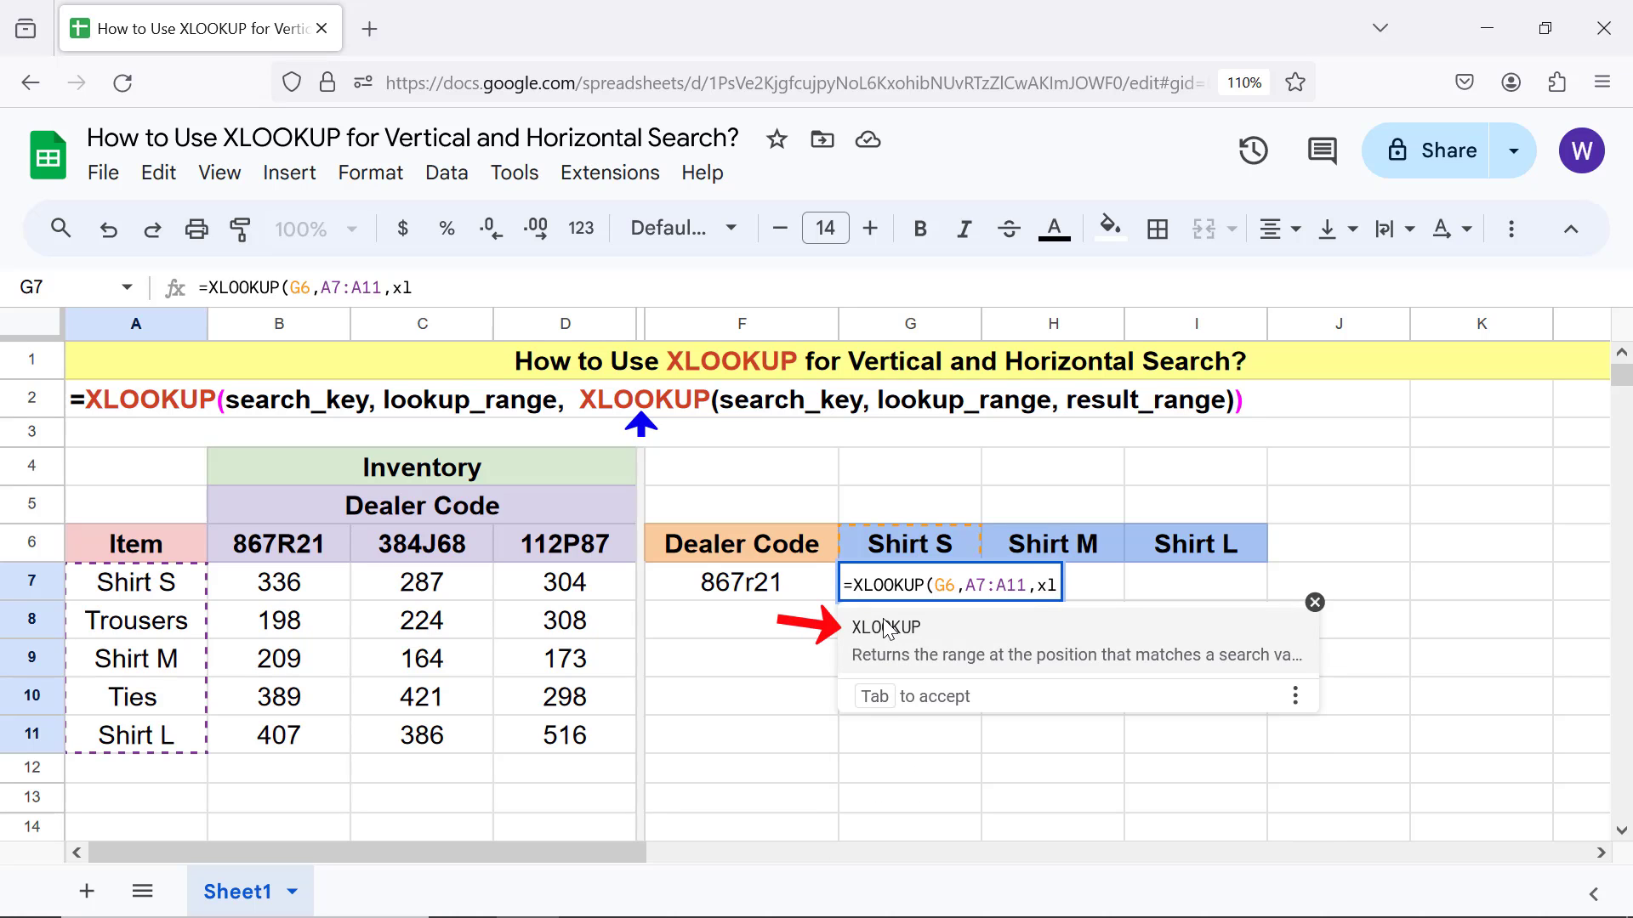
# Complete the inner lookup XLOOKUP(F7,B6:D6,B7:D11) and close both parentheses
pyautogui.click(899, 642)
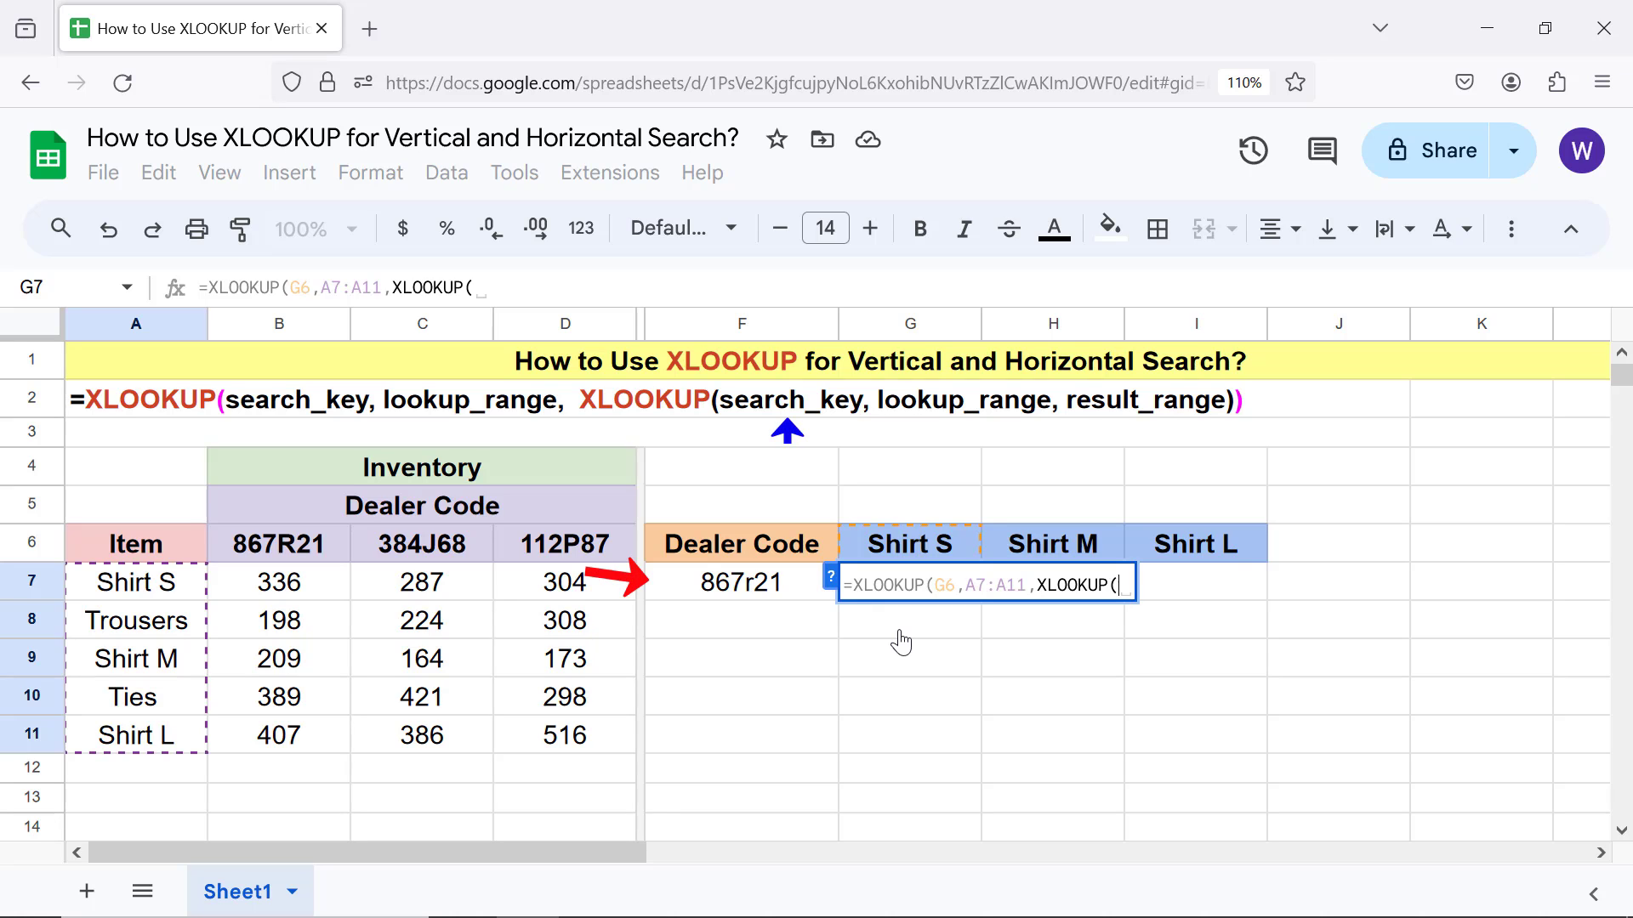
pyautogui.click(754, 588)
pyautogui.write(',')
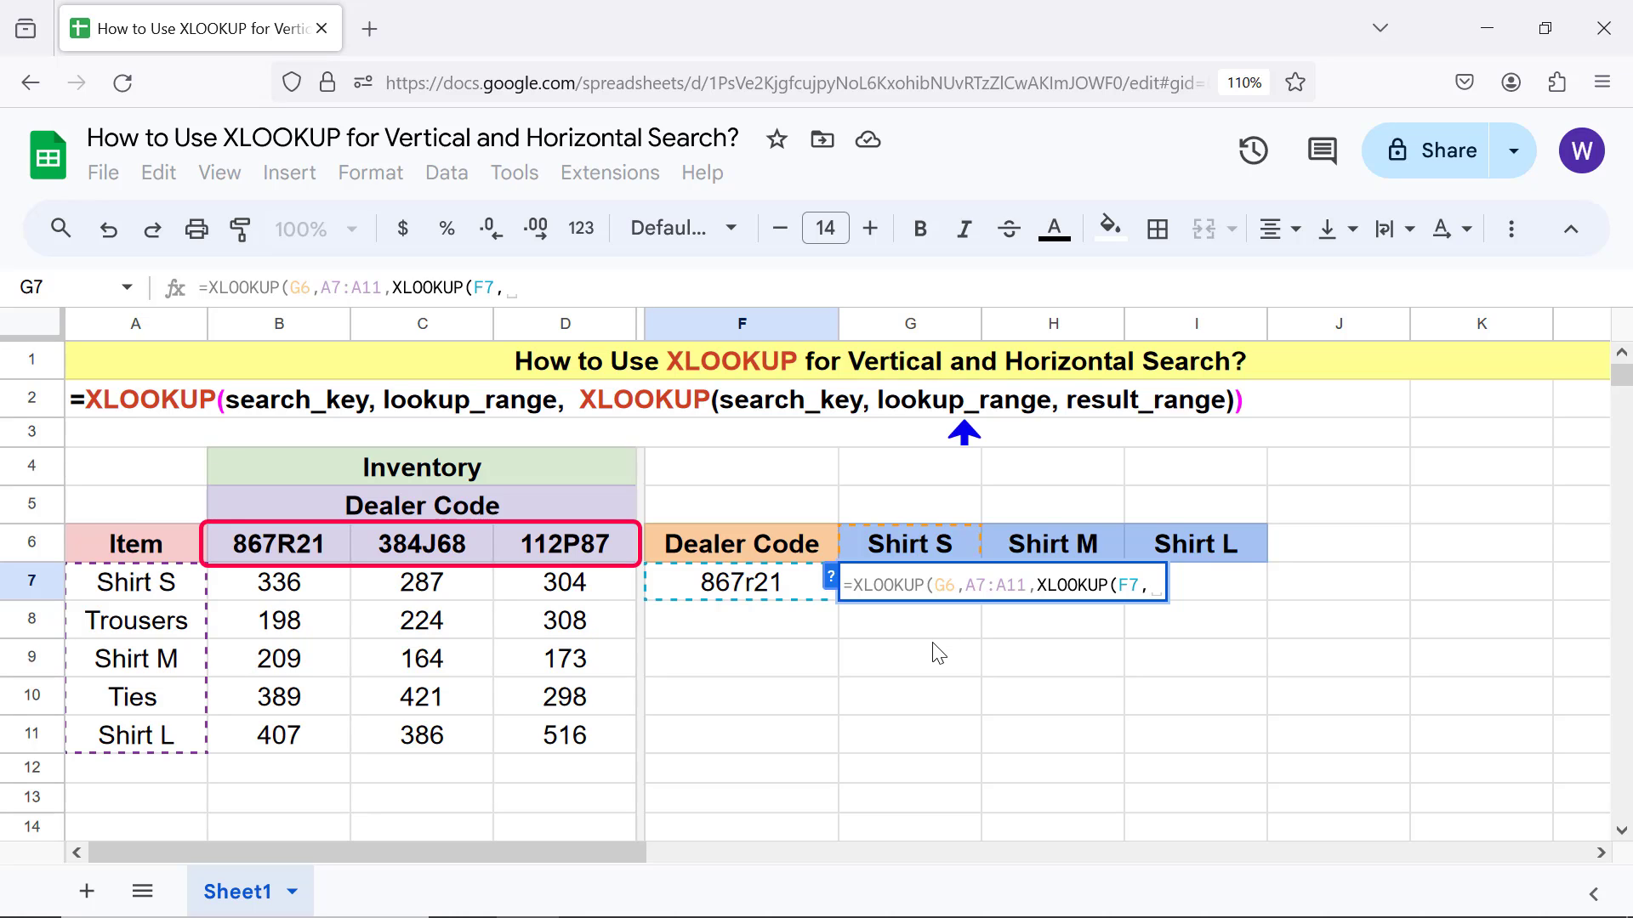
pyautogui.click(293, 546)
pyautogui.keyDown('shift'); pyautogui.click(576, 548); pyautogui.keyUp('shift')
pyautogui.write(',')
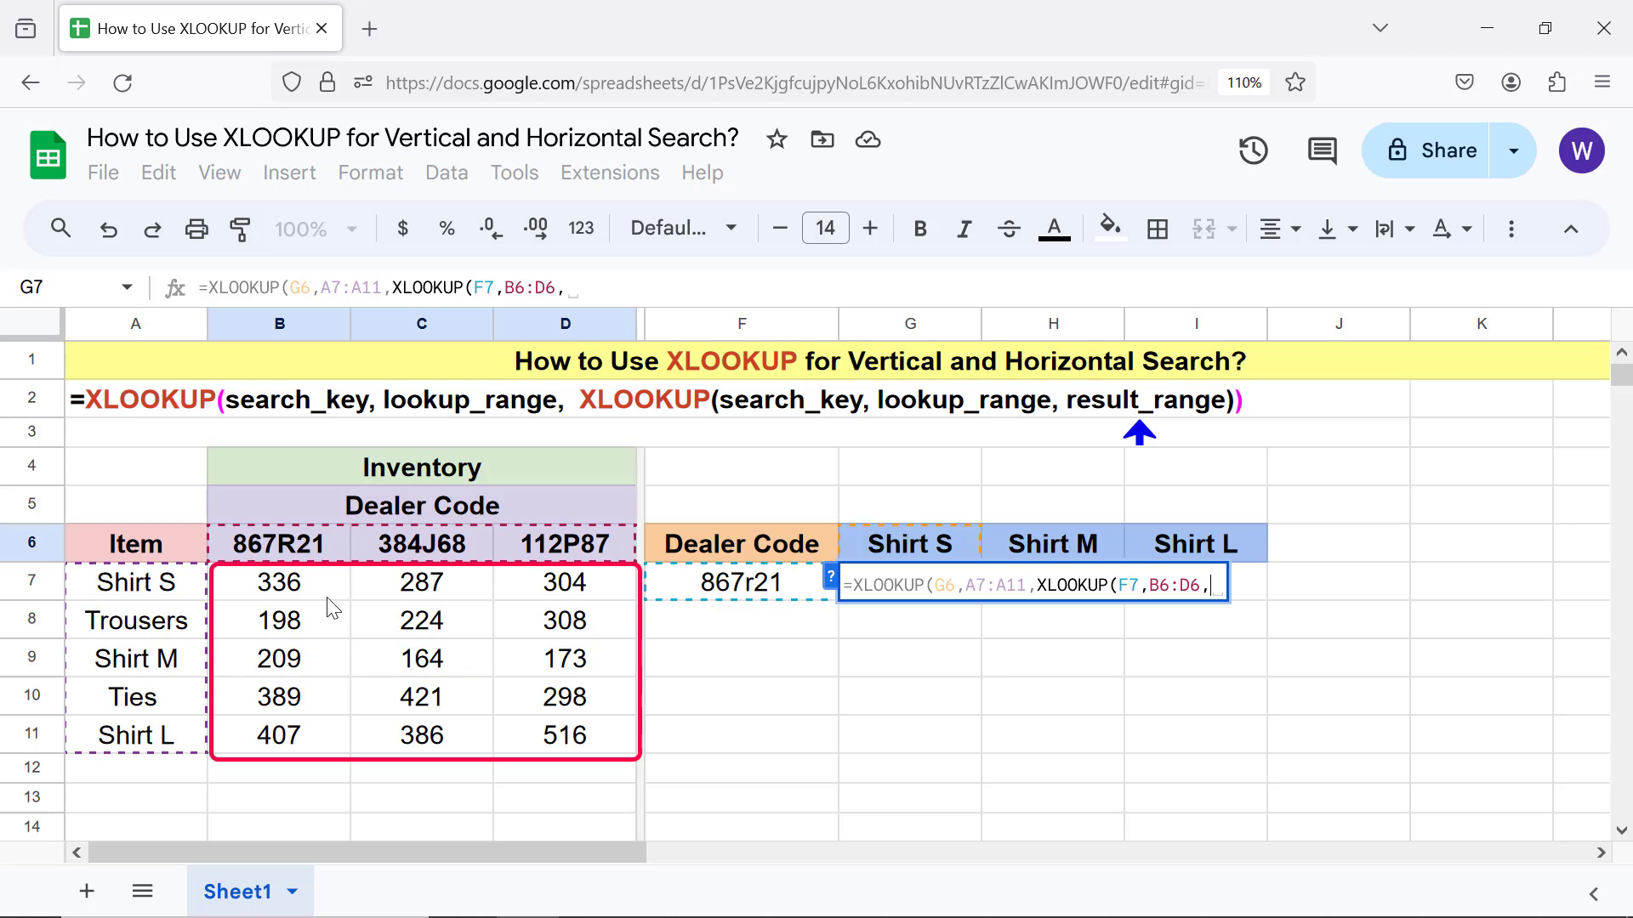
pyautogui.click(281, 585)
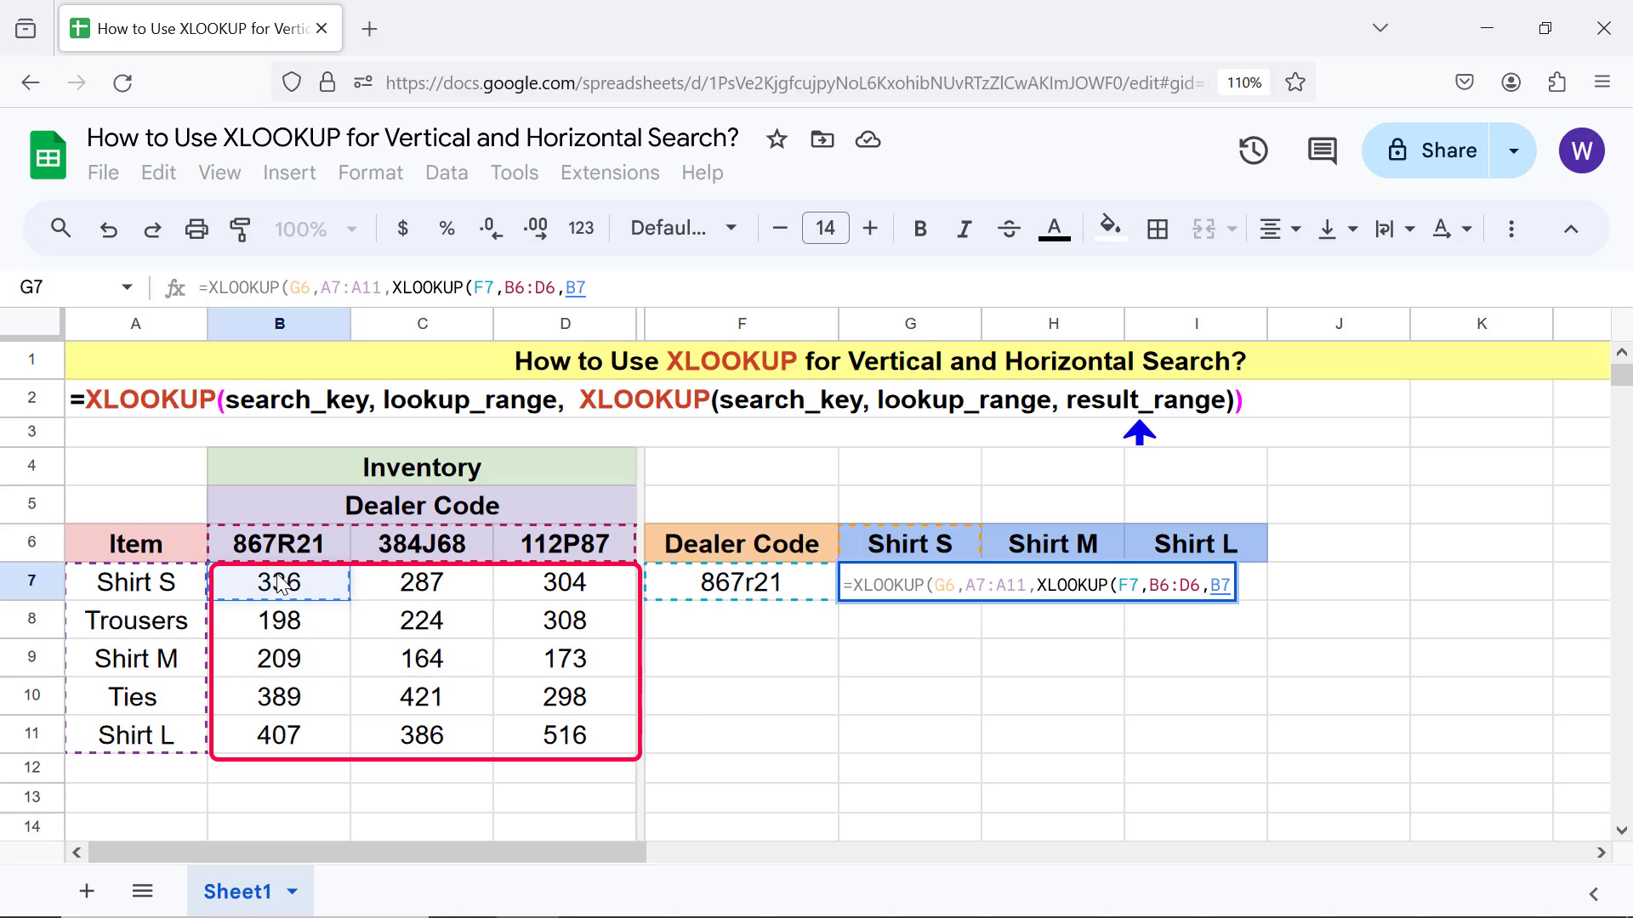
pyautogui.keyDown('shift'); pyautogui.click(571, 738); pyautogui.keyUp('shift')
pyautogui.write(')')
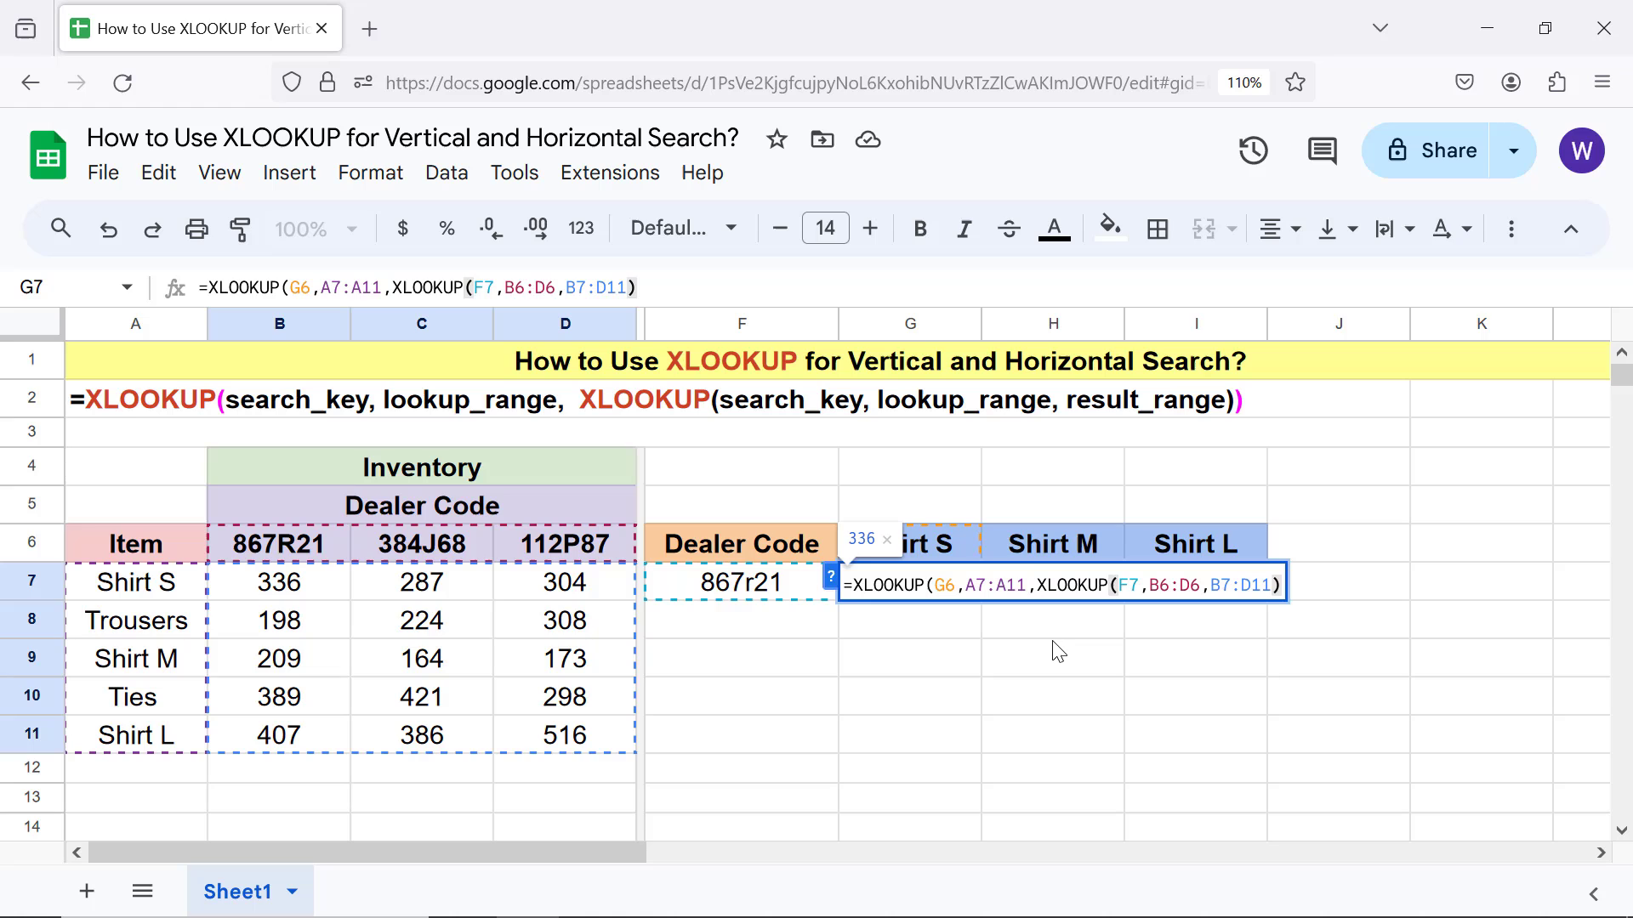
pyautogui.write(')')
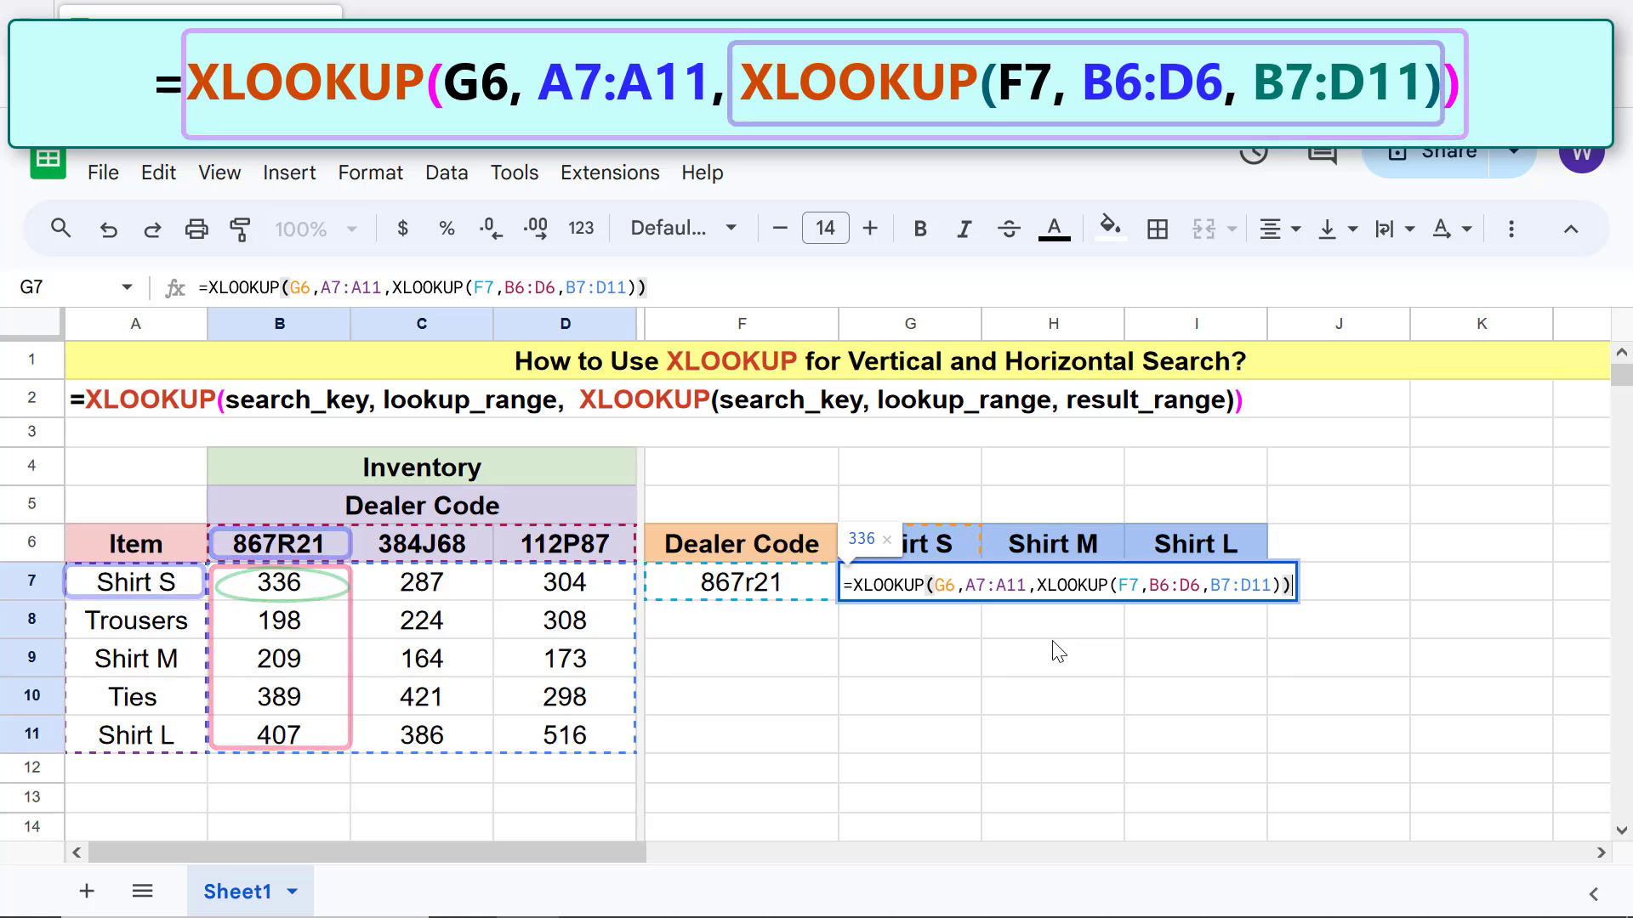
# Confirm G7's nested XLOOKUP so it returns 336 for Shirt S
pyautogui.press('Return')
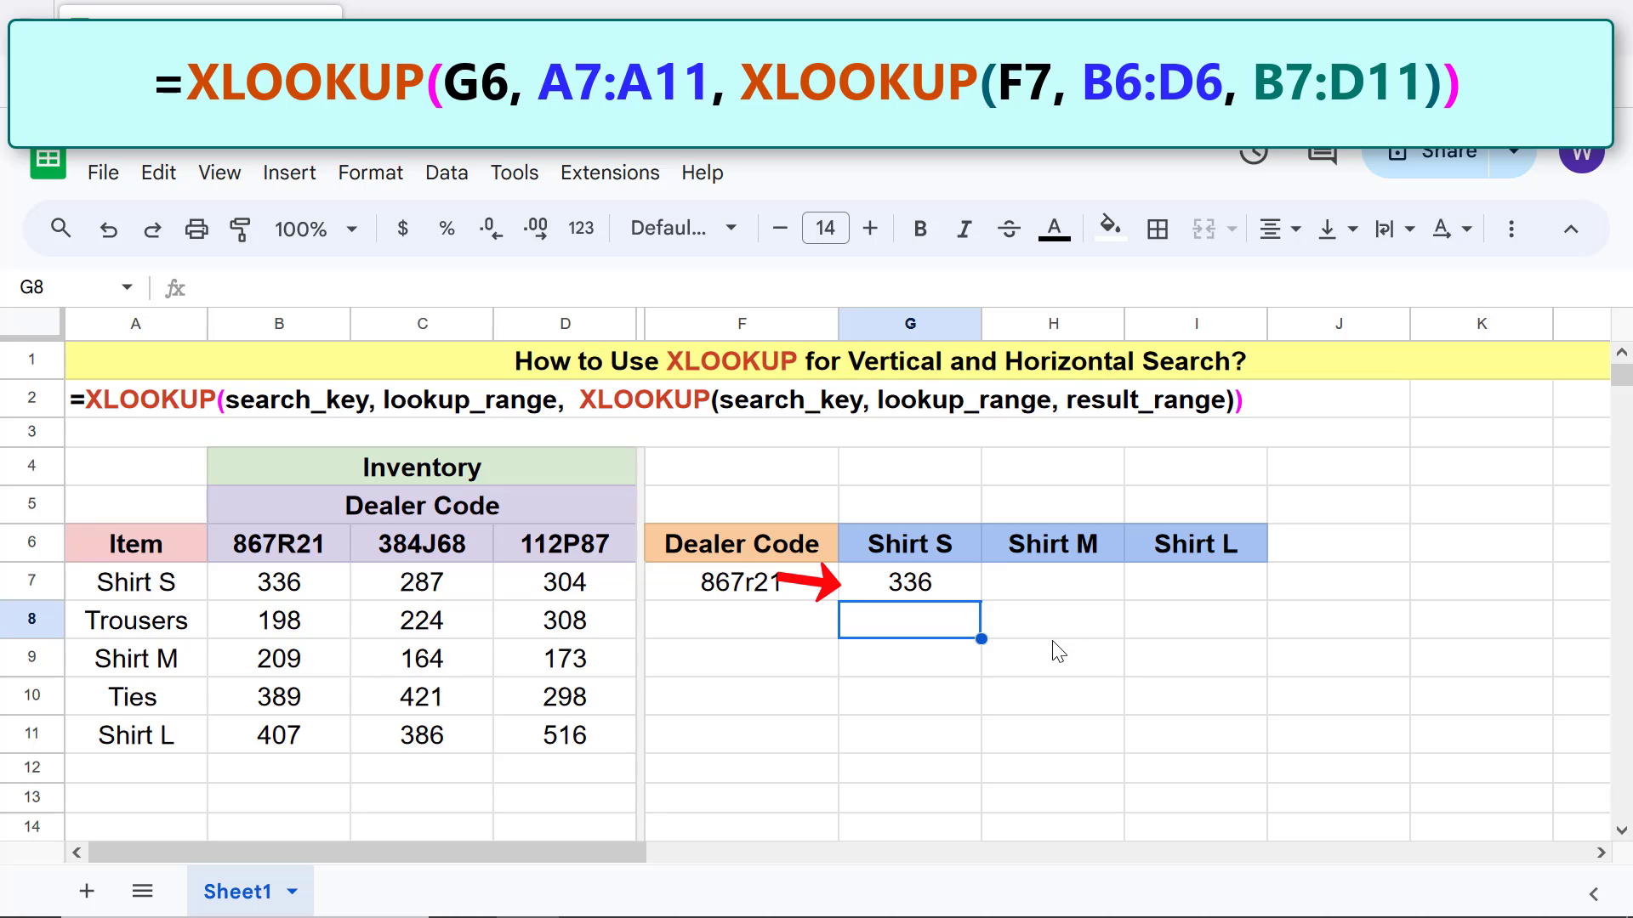
# Make A7:A11, F7, B6:D6 and B7:D11 absolute in G7's formula with F4
pyautogui.click(939, 594)
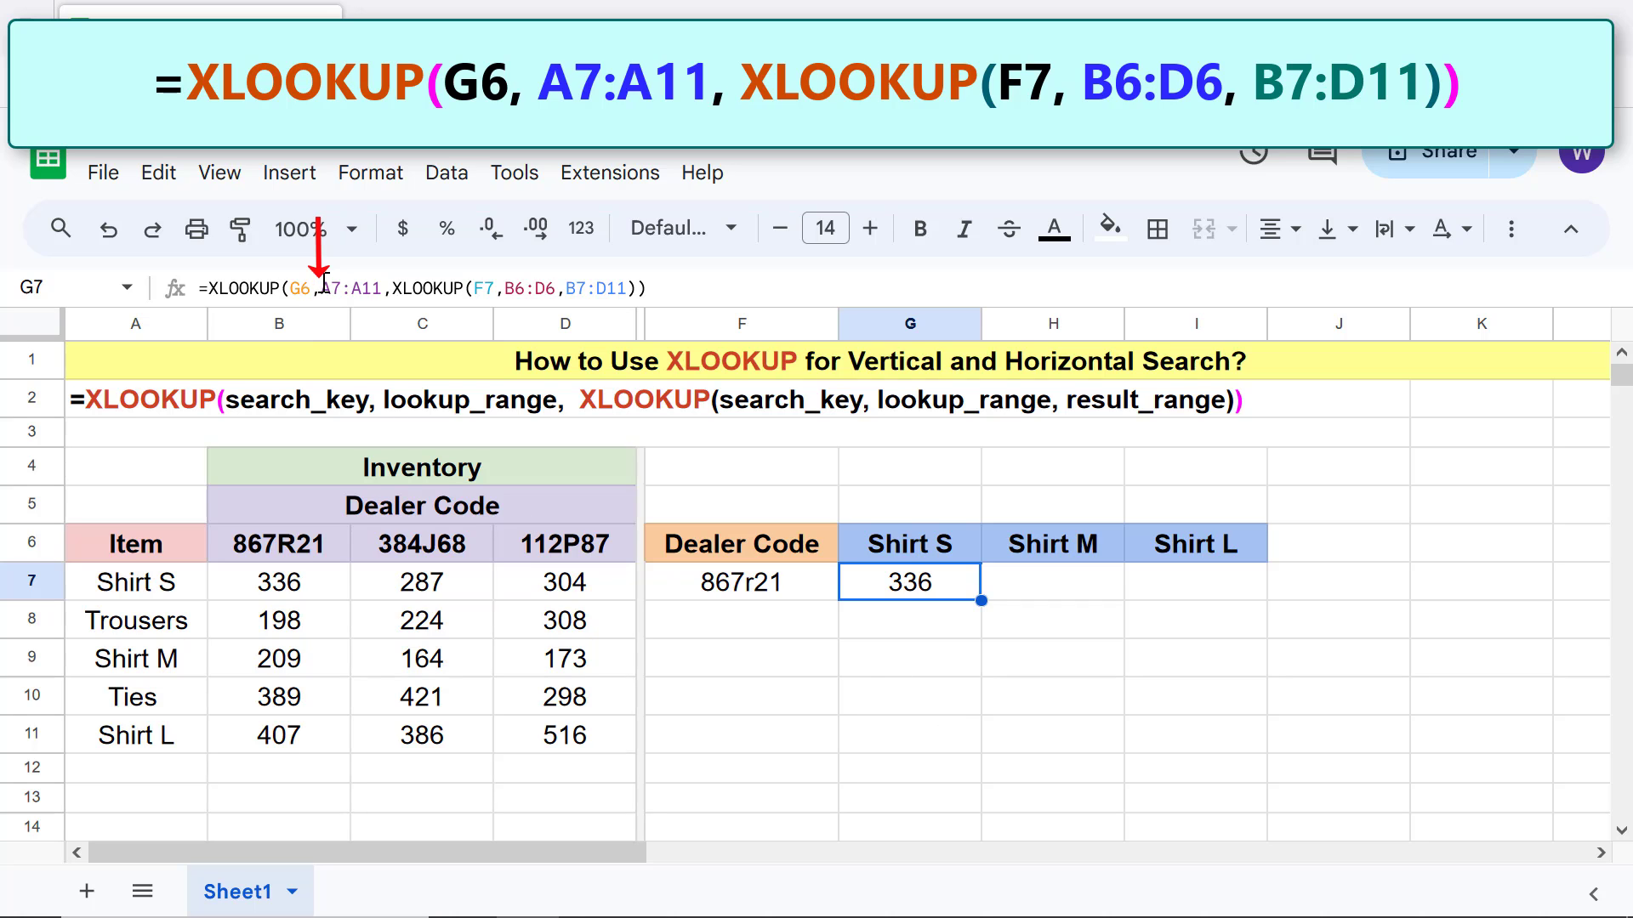
pyautogui.press('F2')
pyautogui.press('F4')
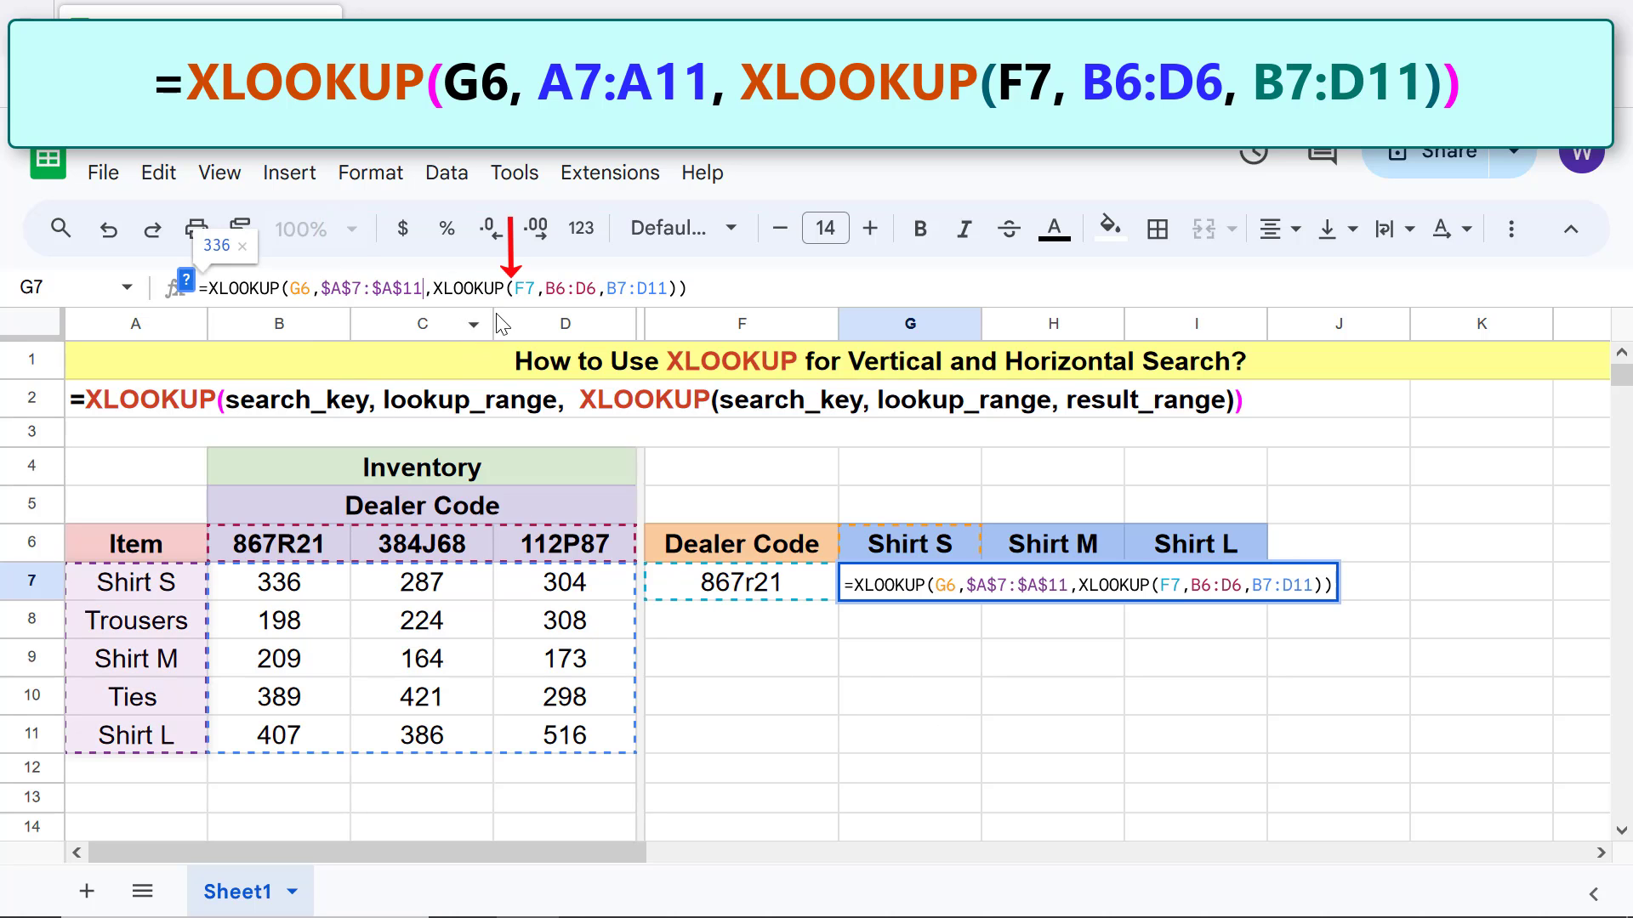
pyautogui.click(519, 289)
pyautogui.press('F4')
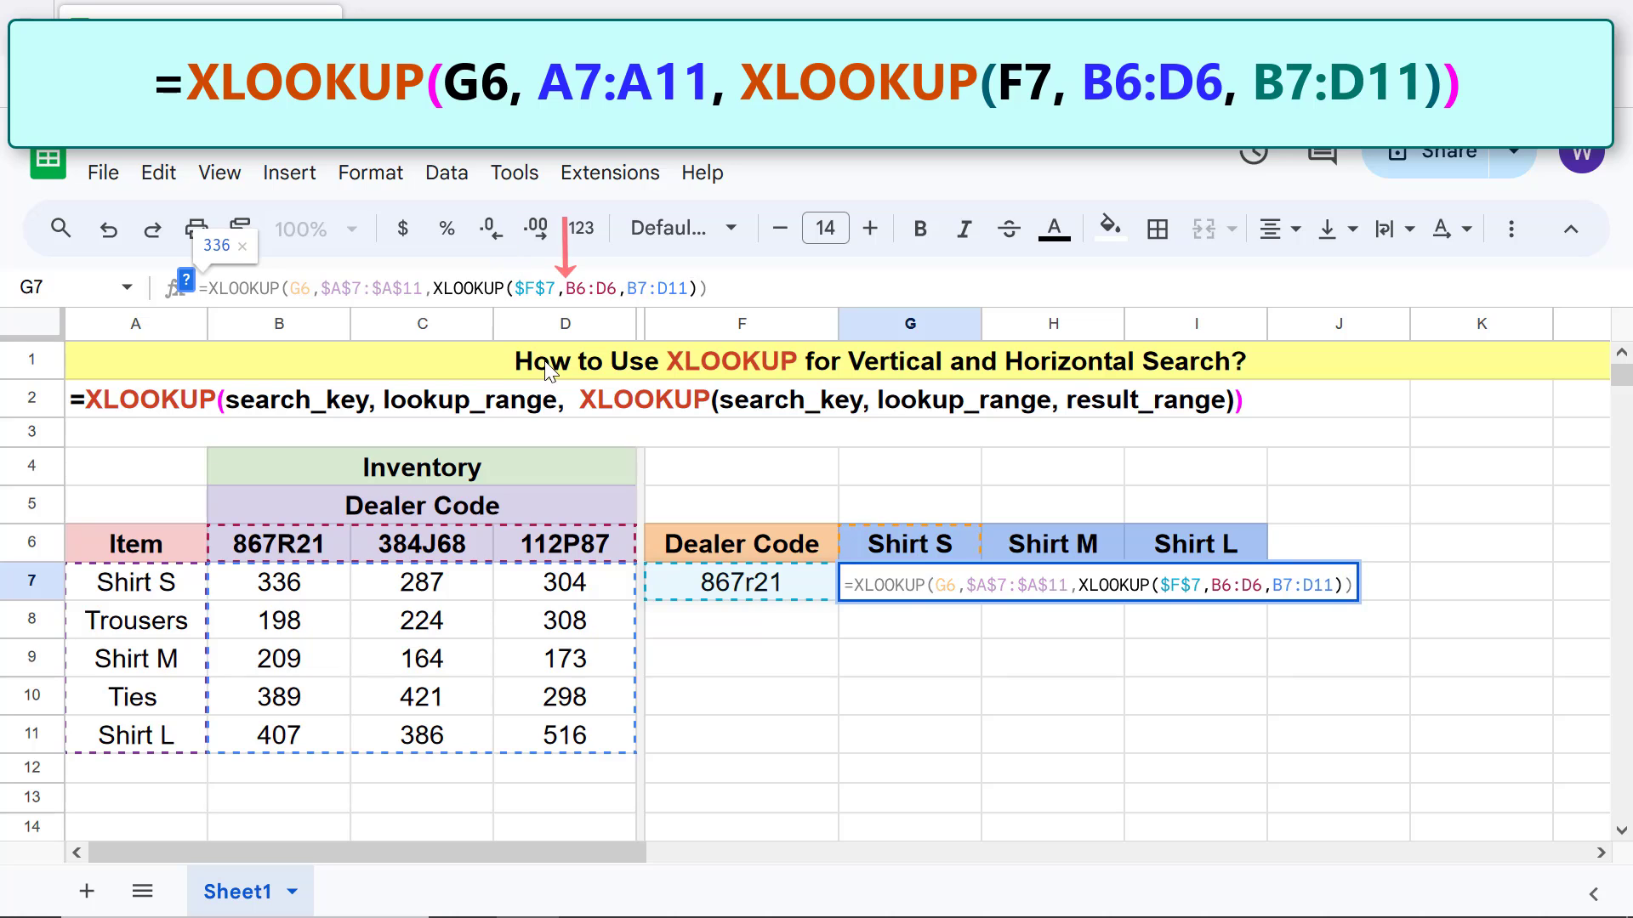
pyautogui.click(568, 290)
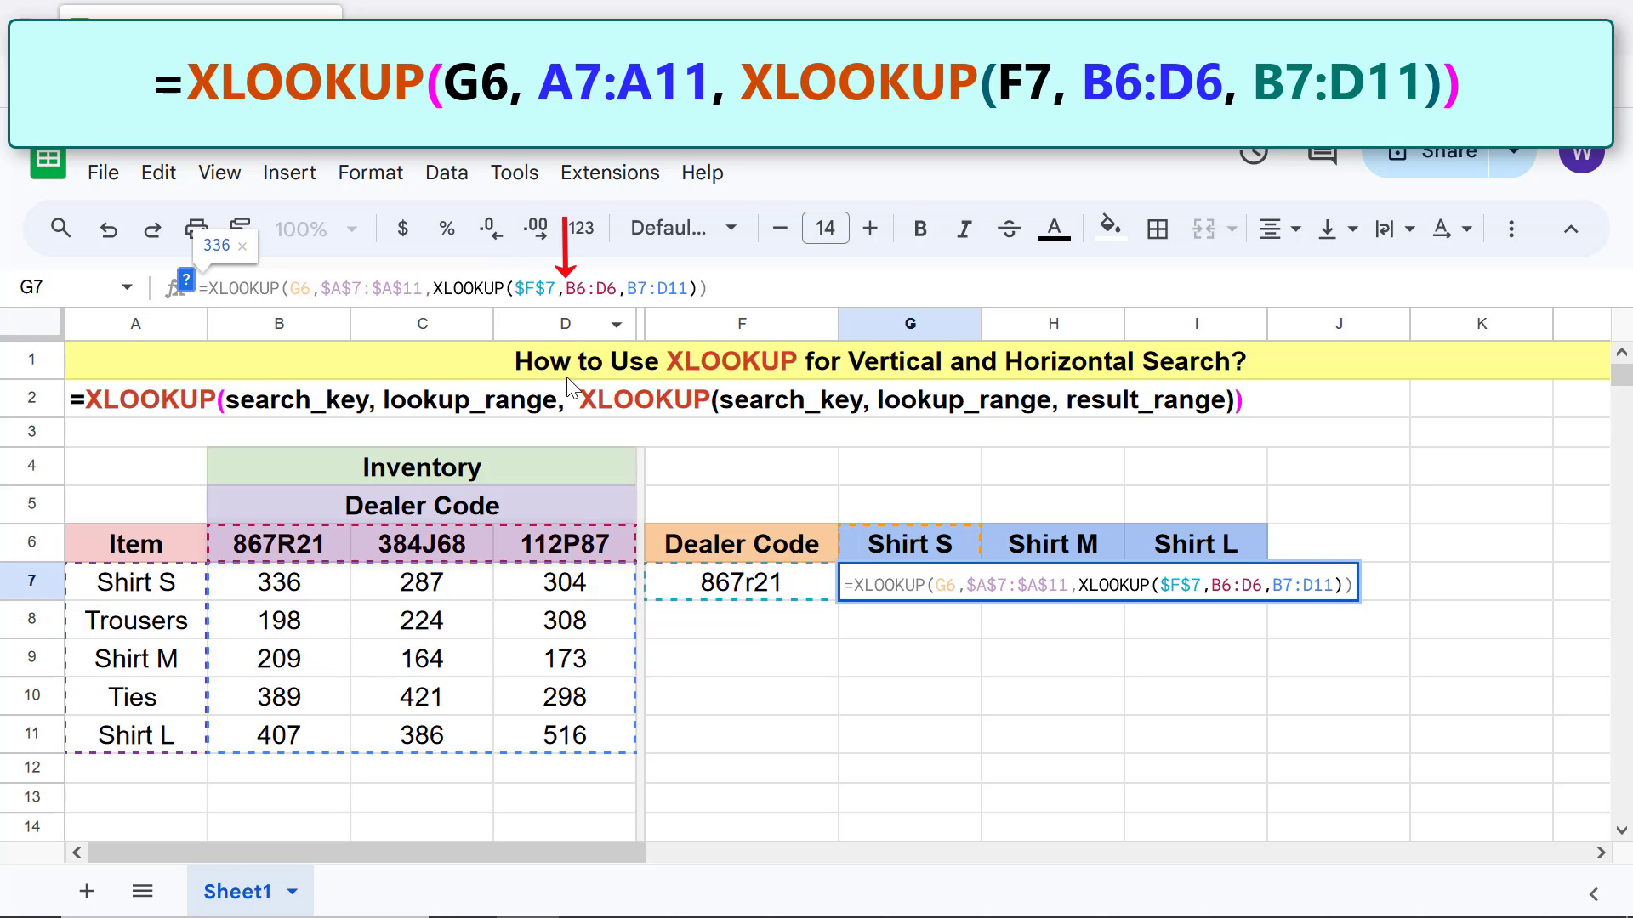
pyautogui.press('F4')
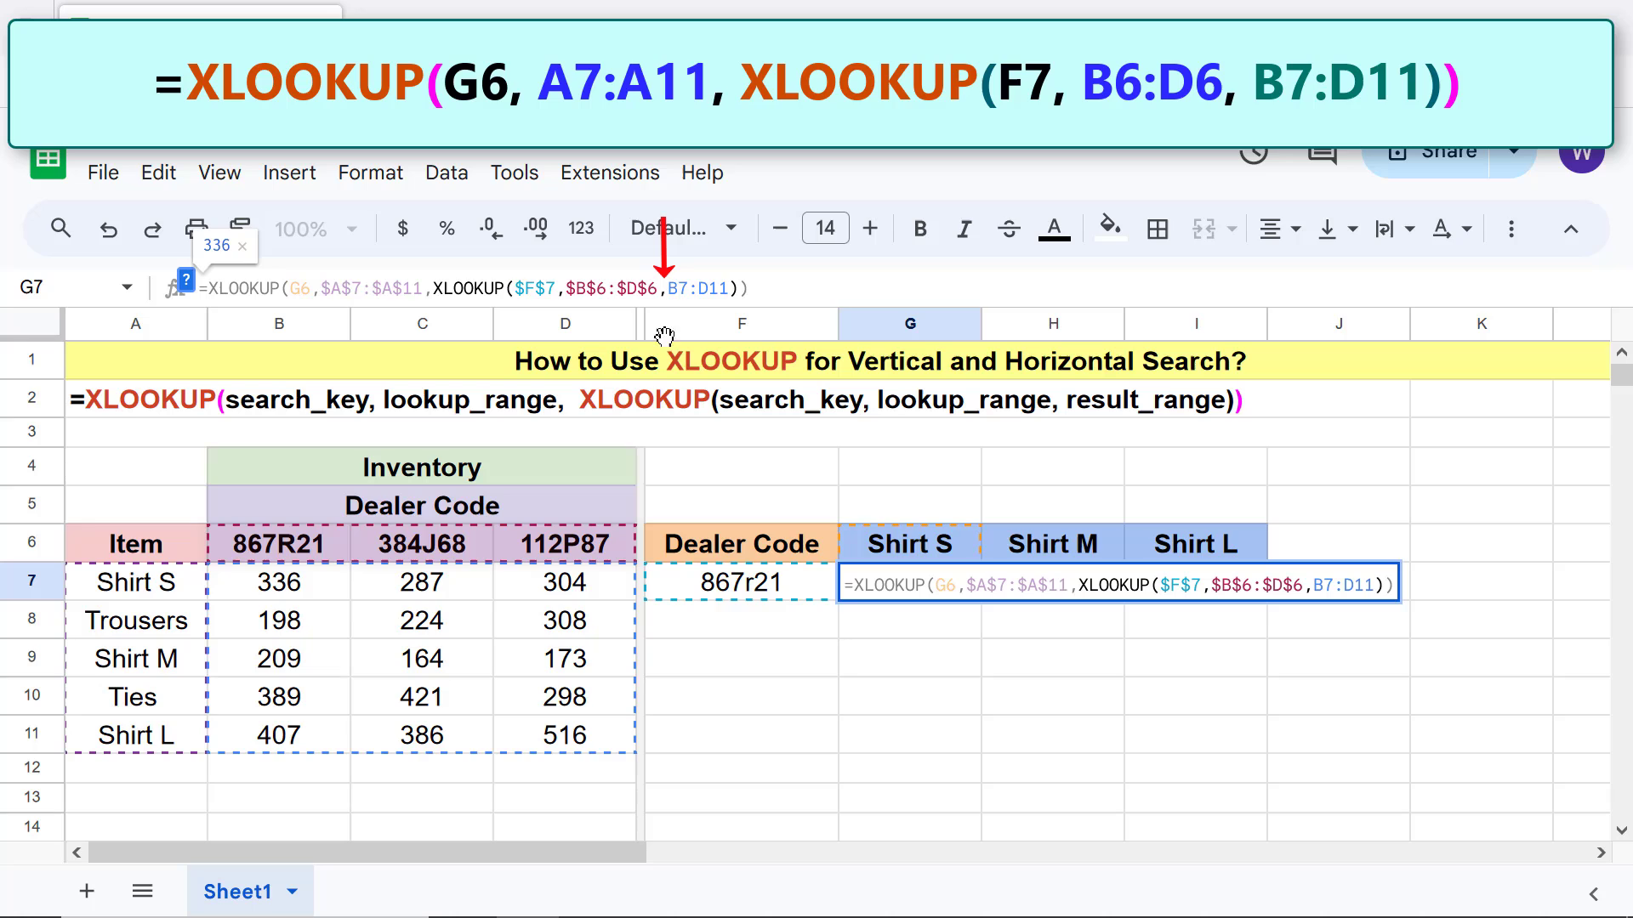
pyautogui.press('F4')
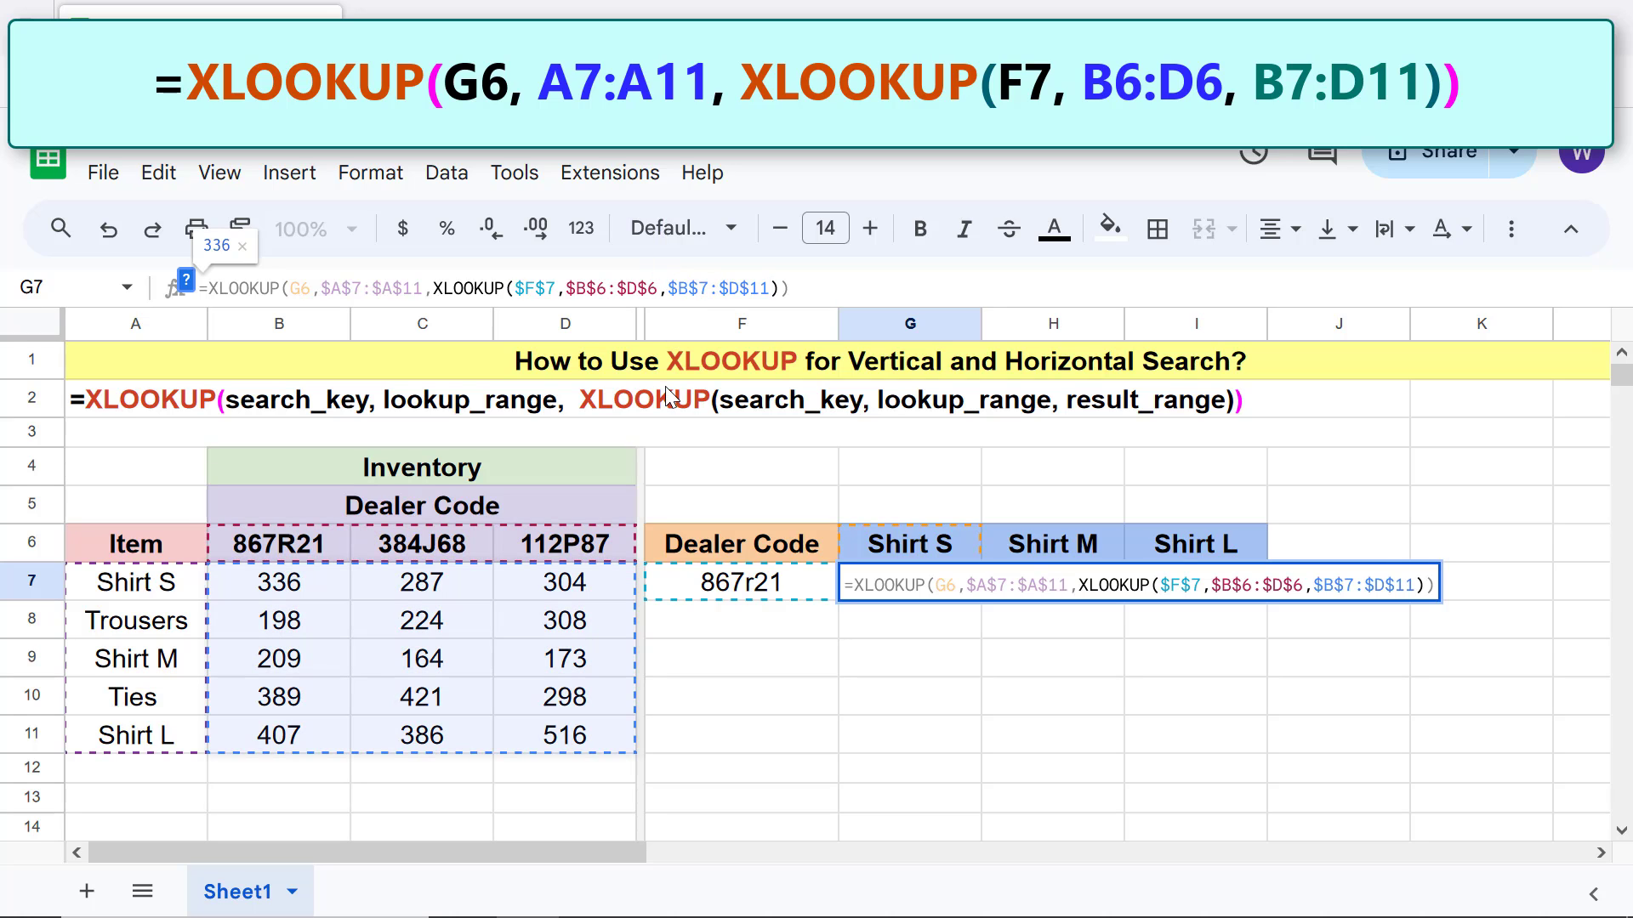
pyautogui.press('Return')
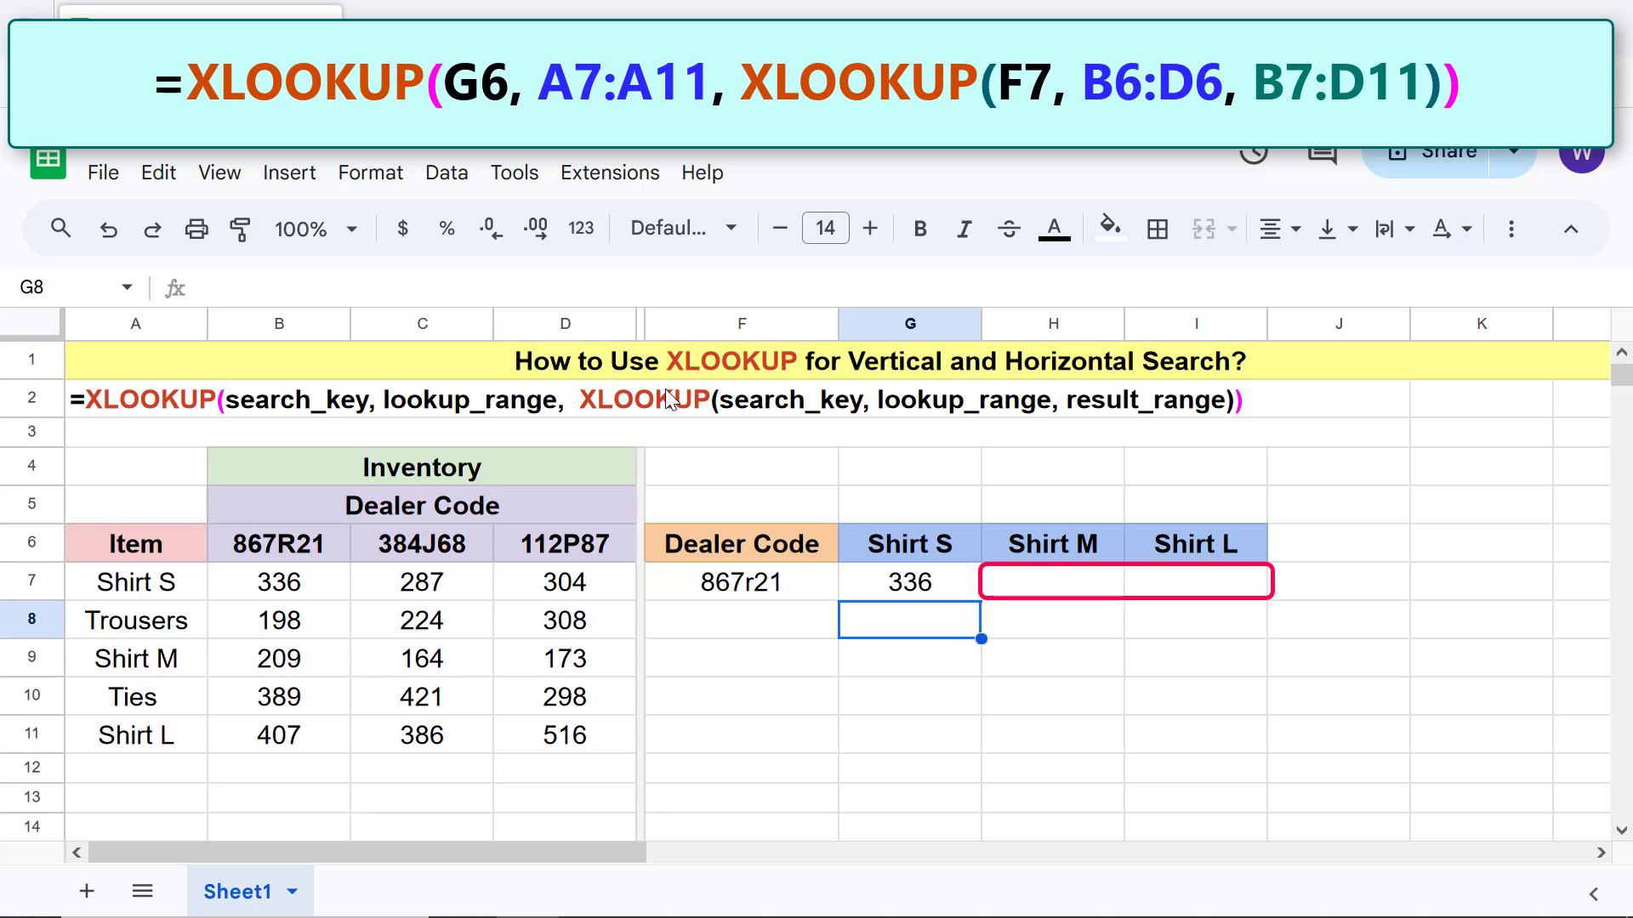
# Fill G7's formula right to I7, giving 209 for Shirt M and 407 for Shirt L
pyautogui.click(912, 591)
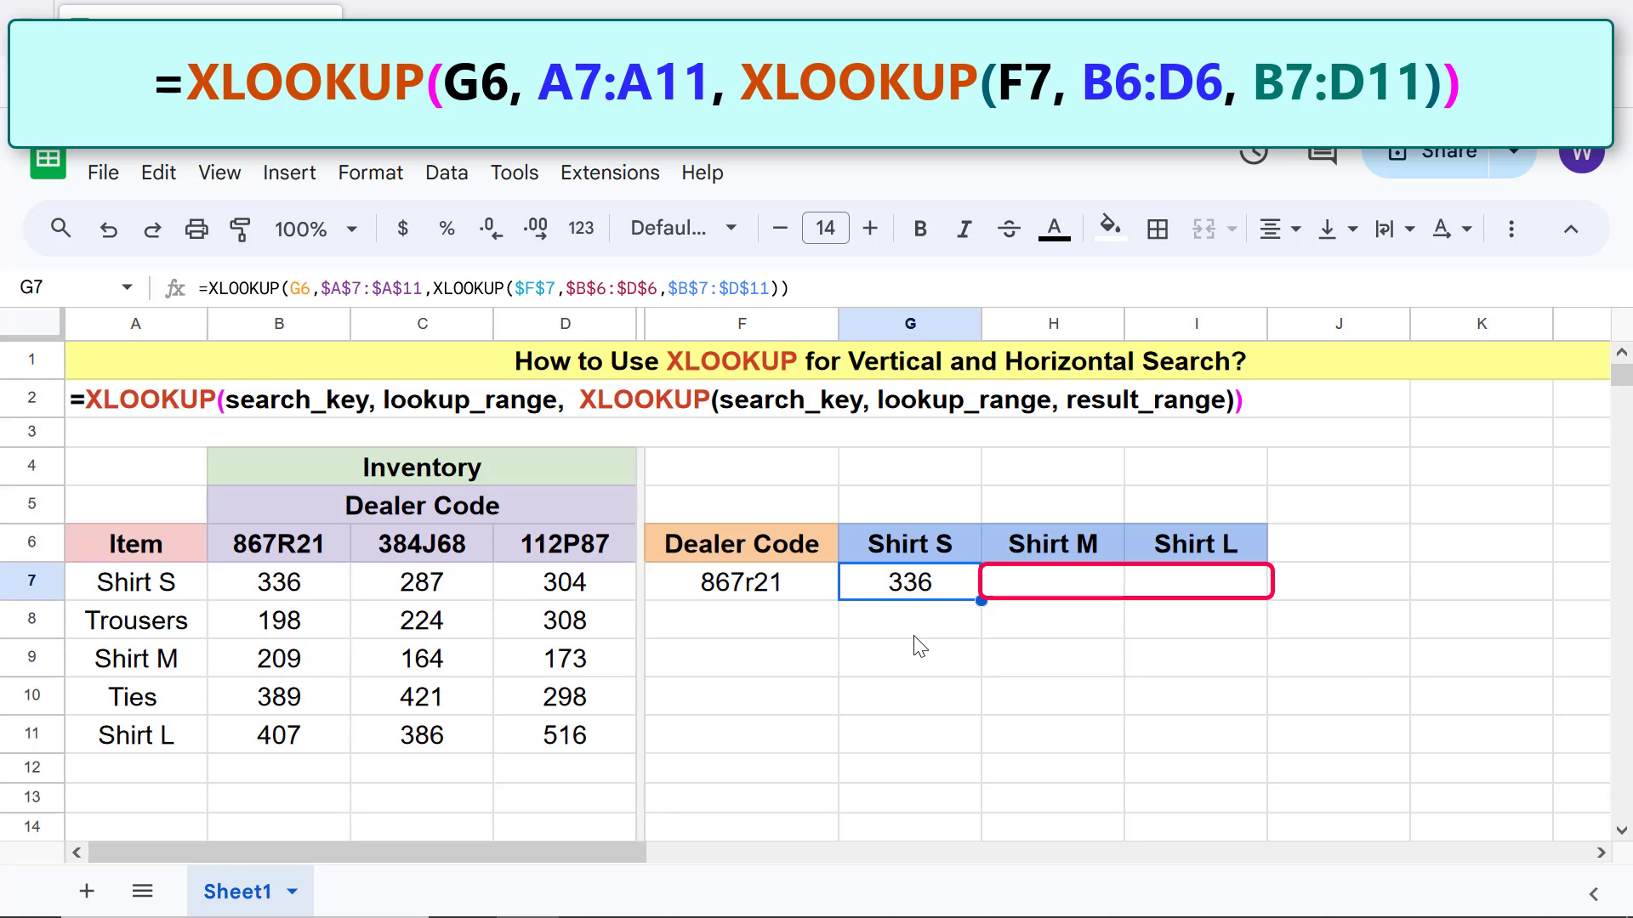
pyautogui.moveTo(981, 601); pyautogui.dragTo(1192, 609)
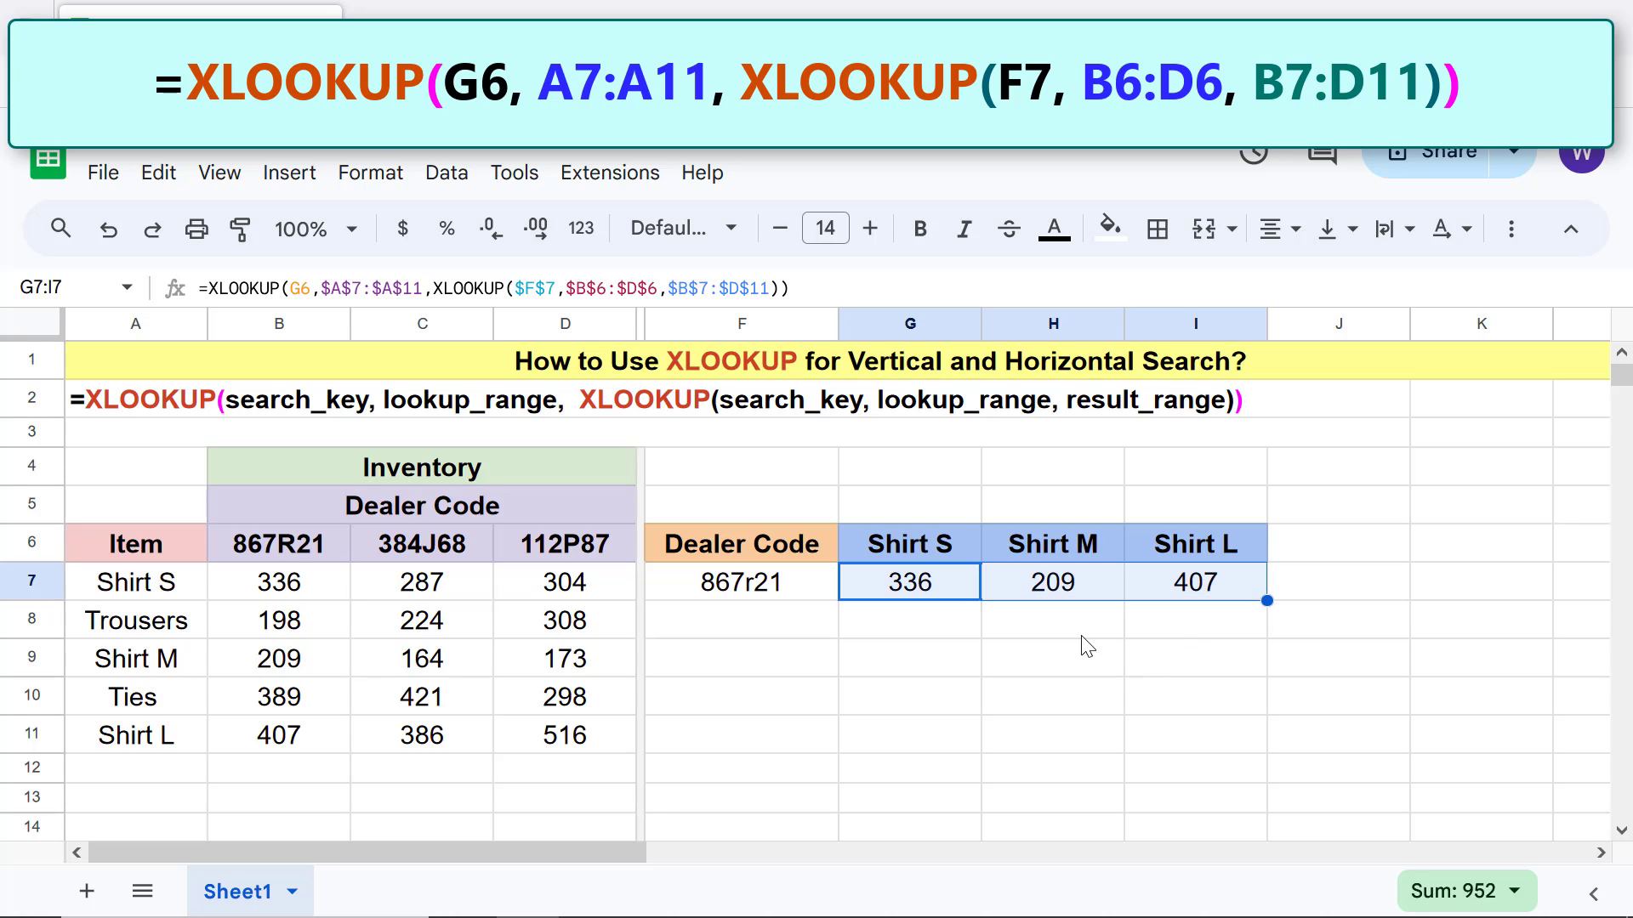
pyautogui.click(965, 636)
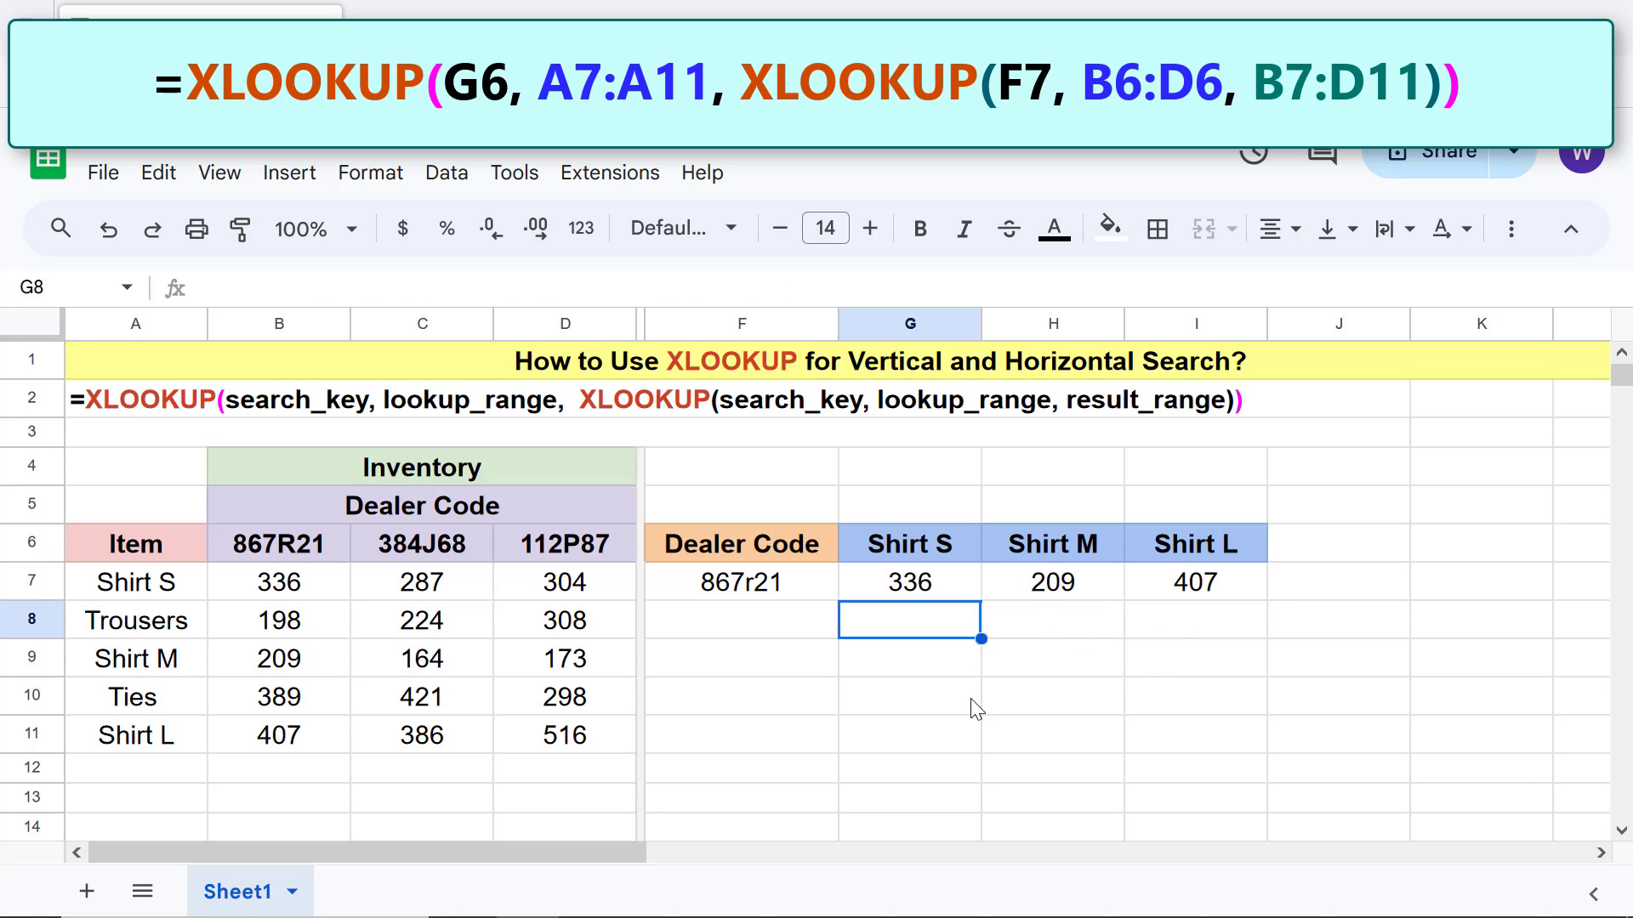